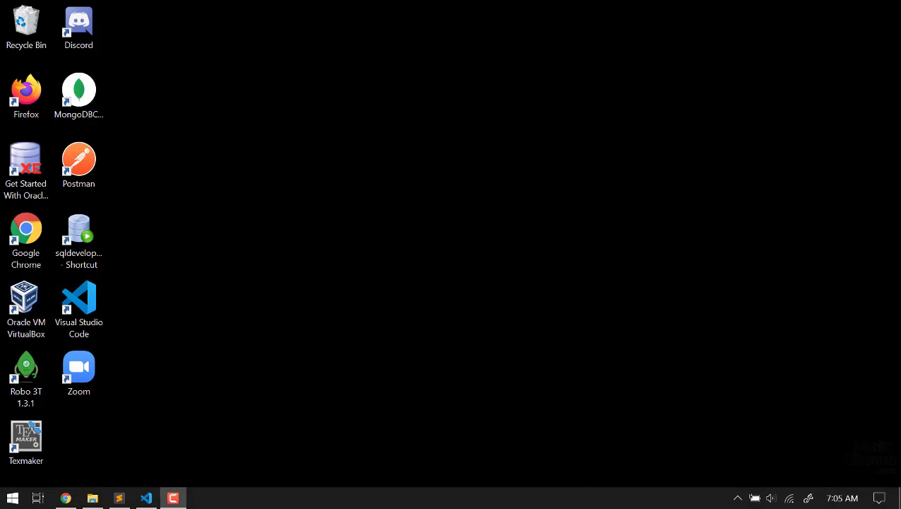
Step: Bring Chrome forward, highlight 'application programming interface' in the Wikipedia snippet, then switch to phpMyAdmin
{"action": "left_click", "coordinate": [65, 498]}
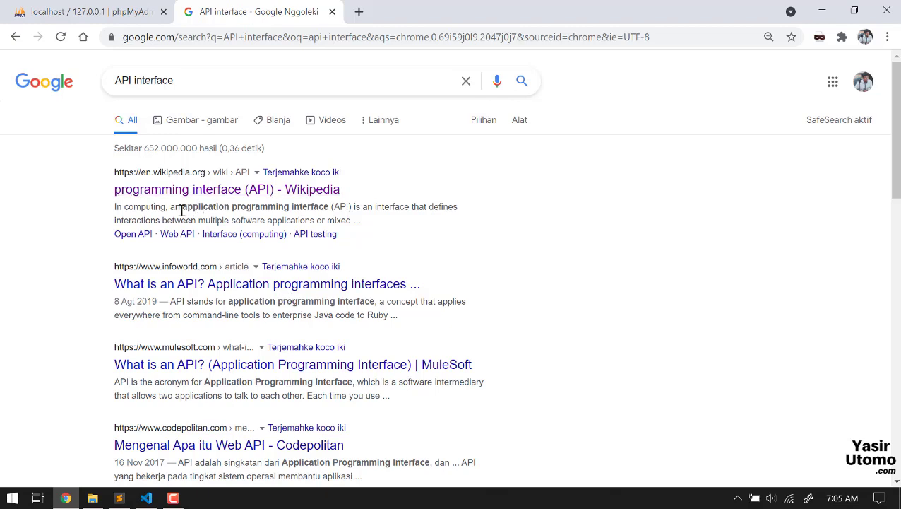
{"action": "left_click_drag", "start_coordinate": [181, 209], "coordinate": [325, 210]}
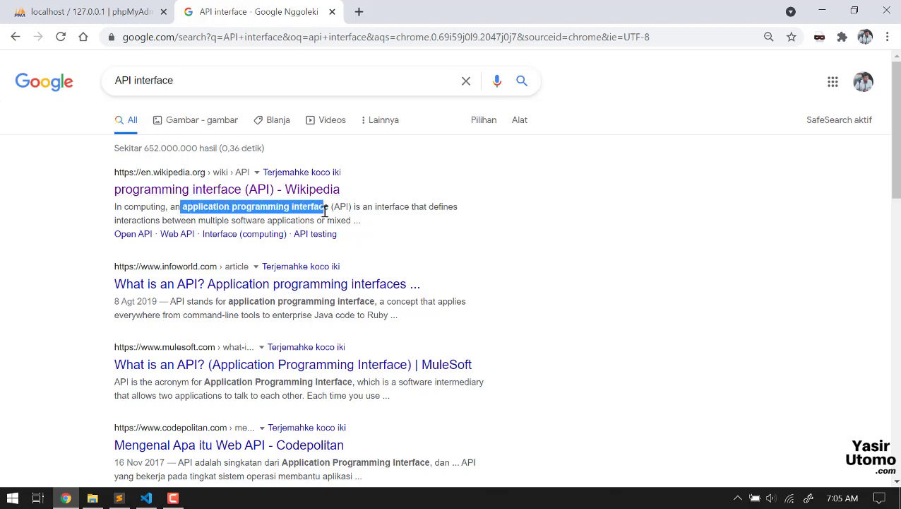
{"action": "scroll", "coordinate": [325, 210], "scroll_direction": "down", "scroll_amount": 2}
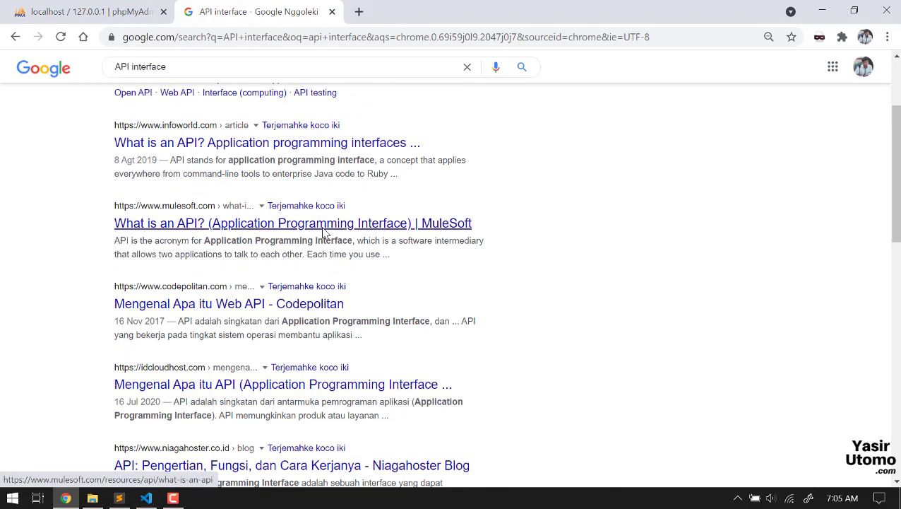
{"action": "scroll", "coordinate": [325, 233], "scroll_direction": "up", "scroll_amount": 2}
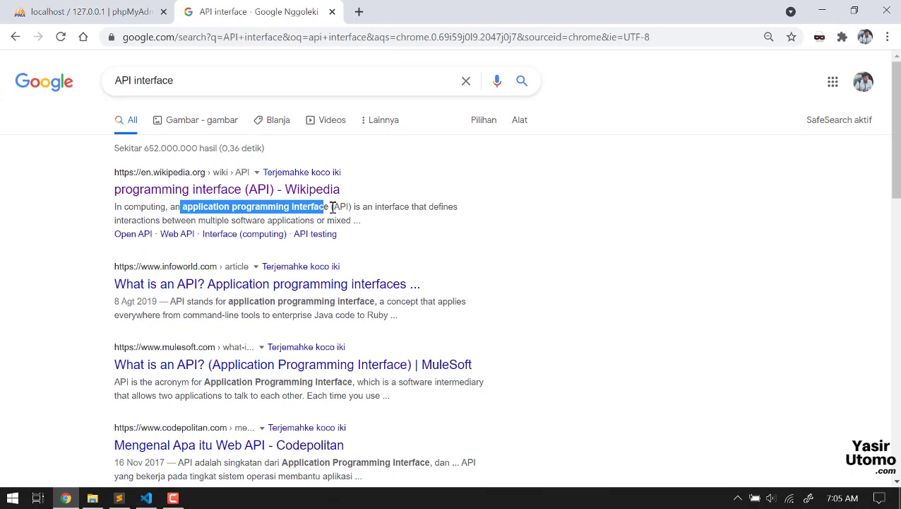
{"action": "left_click", "coordinate": [91, 11]}
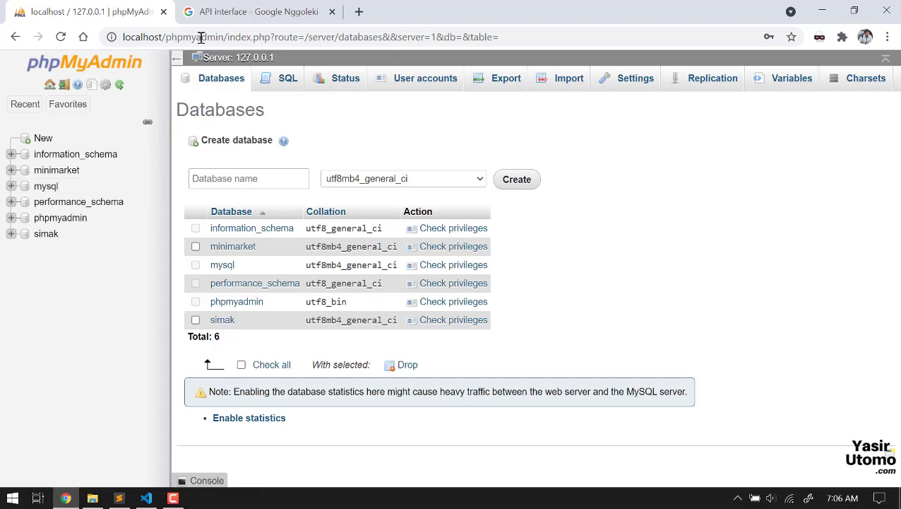
Step: Go back to the API interface search results, then bring the untitled Sublime Text file forward
{"action": "left_click", "coordinate": [235, 17]}
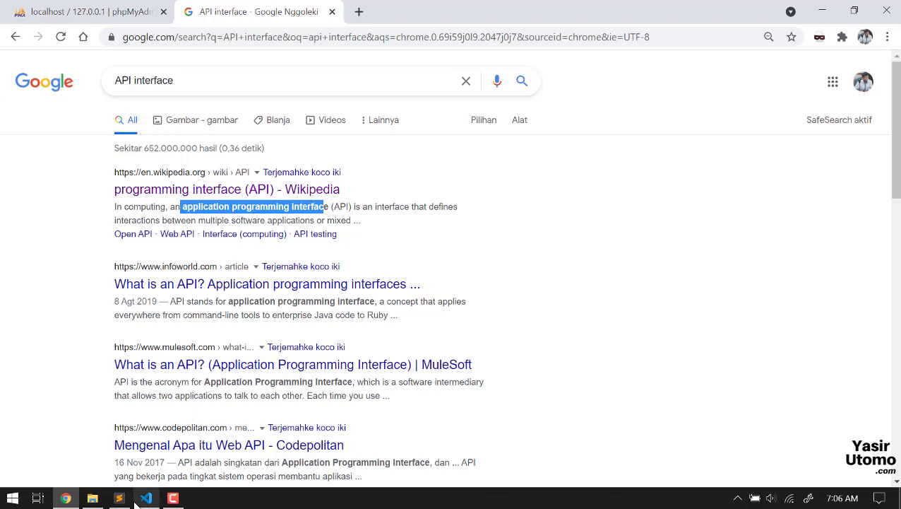
{"action": "mouse_move", "coordinate": [120, 496]}
{"action": "left_click", "coordinate": [141, 445]}
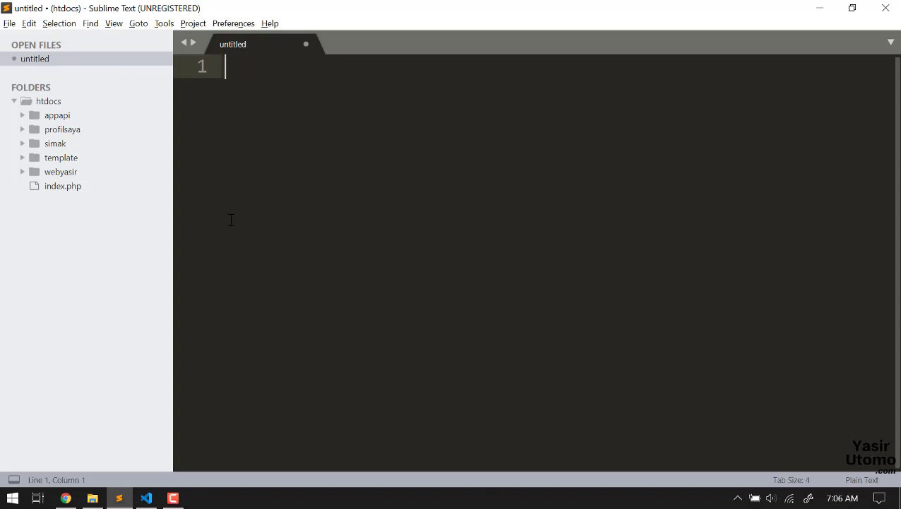
Step: Type the heading 'API dengan:' followed by the line '- GET : untuk ambil data'
{"action": "type", "text": "API "}
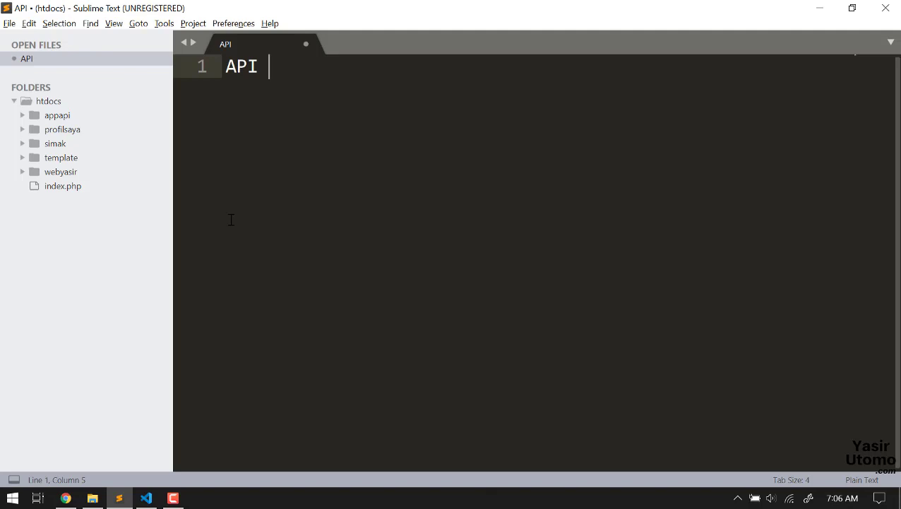
{"action": "type", "text": "dengan:"}
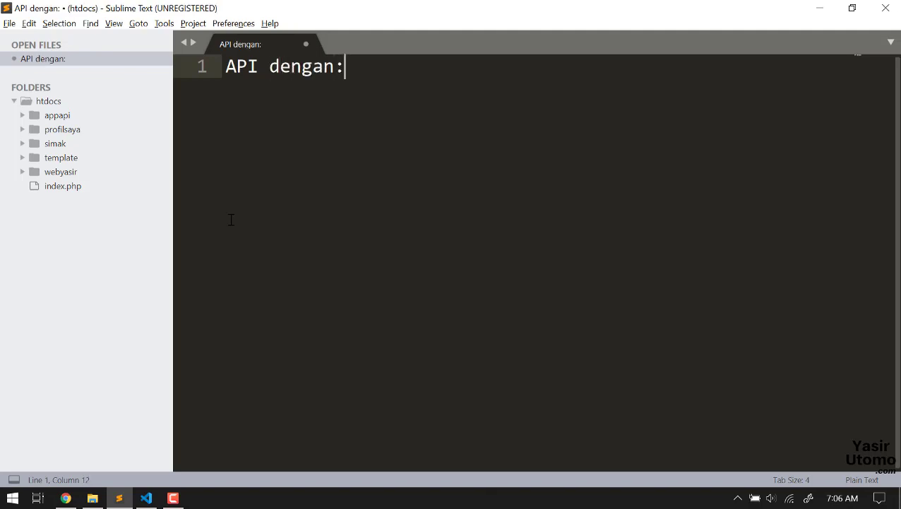
{"action": "key", "text": "Return"}
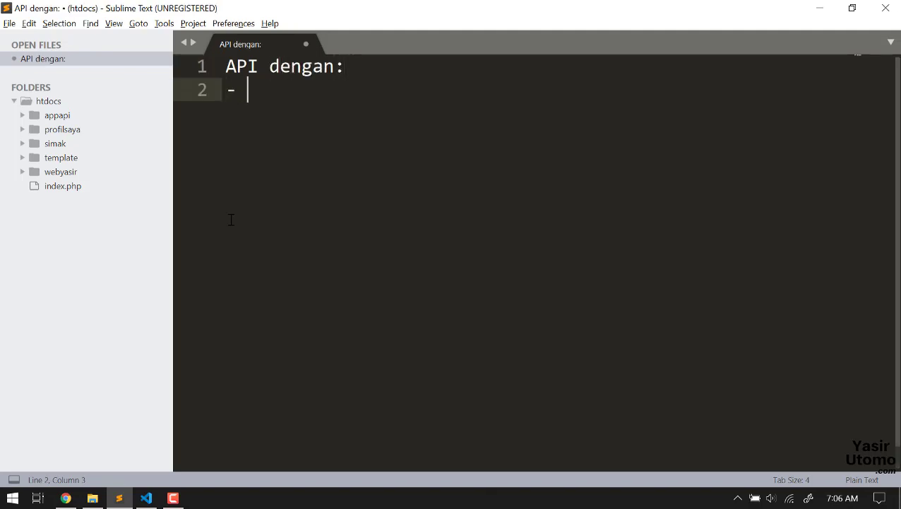
{"action": "type", "text": "- GET : untuk "}
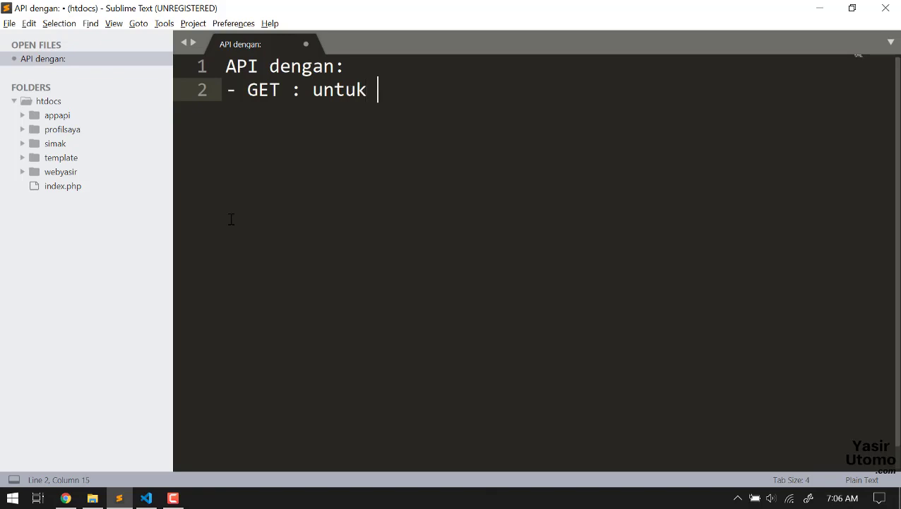
{"action": "type", "text": "ambil data"}
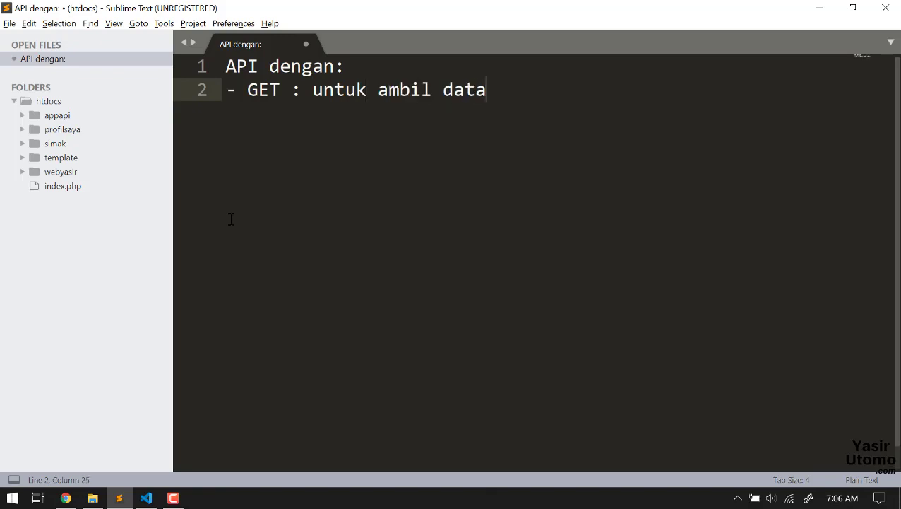
Step: Duplicate the GET line and edit the copy into '- POST : untuk insert data'
{"action": "key", "text": "shift+Home"}
{"action": "key", "text": "ctrl+c"}
{"action": "key", "text": "End"}
{"action": "key", "text": "Return"}
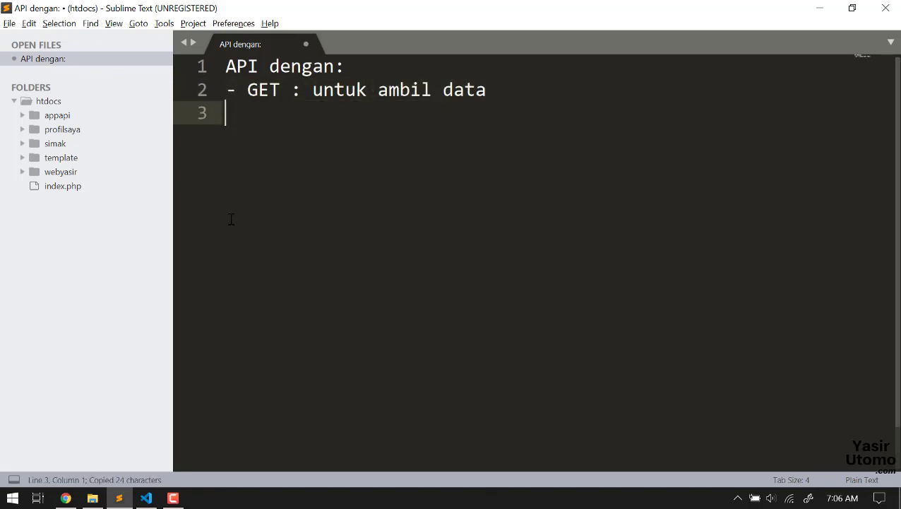
{"action": "key", "text": "ctrl+v"}
{"action": "key", "text": "ctrl+Left"}
{"action": "key", "text": "ctrl+Left"}
{"action": "key", "text": "ctrl+Left"}
{"action": "key", "text": "ctrl+Left"}
{"action": "key", "text": "Left"}
{"action": "key", "text": "ctrl+shift+Left"}
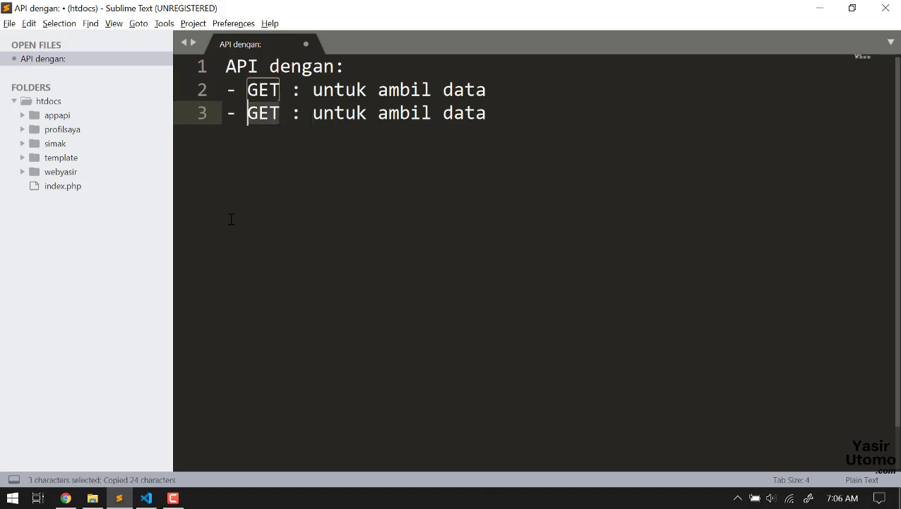
{"action": "type", "text": "POST"}
{"action": "key", "text": "Right"}
{"action": "key", "text": "Right"}
{"action": "key", "text": "Right"}
{"action": "key", "text": "Right"}
{"action": "key", "text": "Right"}
{"action": "key", "text": "Right"}
{"action": "key", "text": "Right"}
{"action": "key", "text": "Right"}
{"action": "key", "text": "Right"}
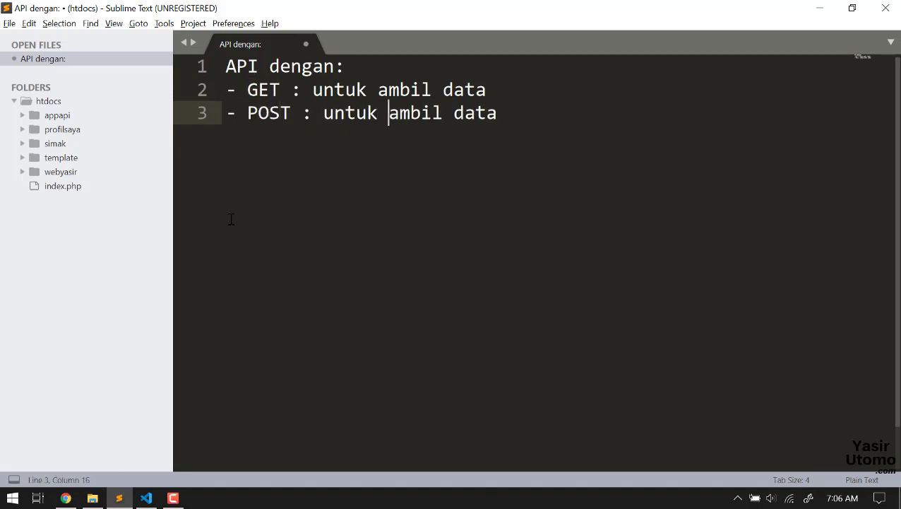
{"action": "key", "text": "ctrl+shift+Right"}
{"action": "type", "text": "o"}
{"action": "key", "text": "BackSpace"}
{"action": "type", "text": "insert"}
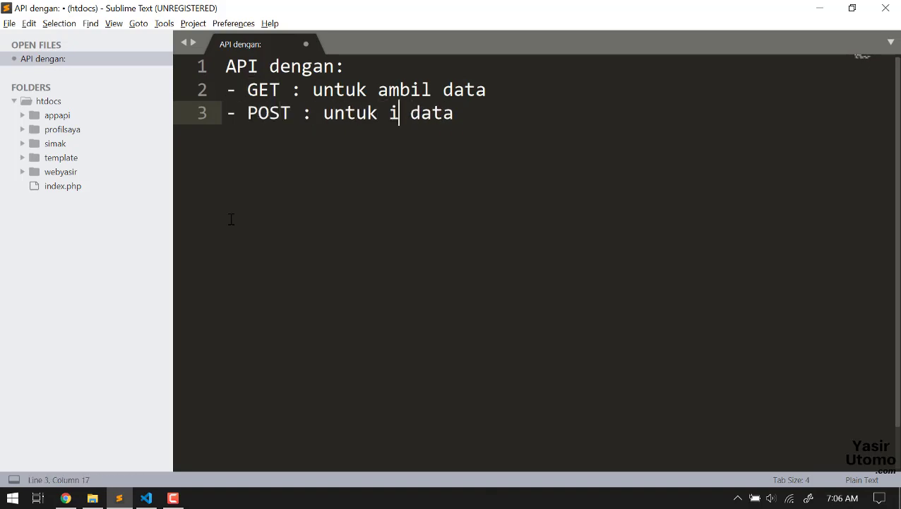
{"action": "key", "text": "End"}
Step: Add the lines '- PUT : untuk update data' and '- DELETE : untuk delete data'
{"action": "key", "text": "Return"}
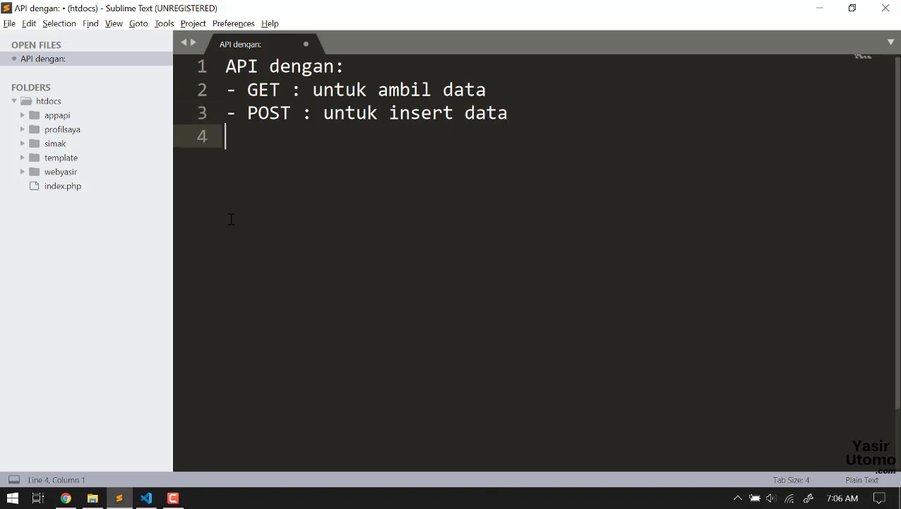
{"action": "type", "text": "- PUT : untuk u"}
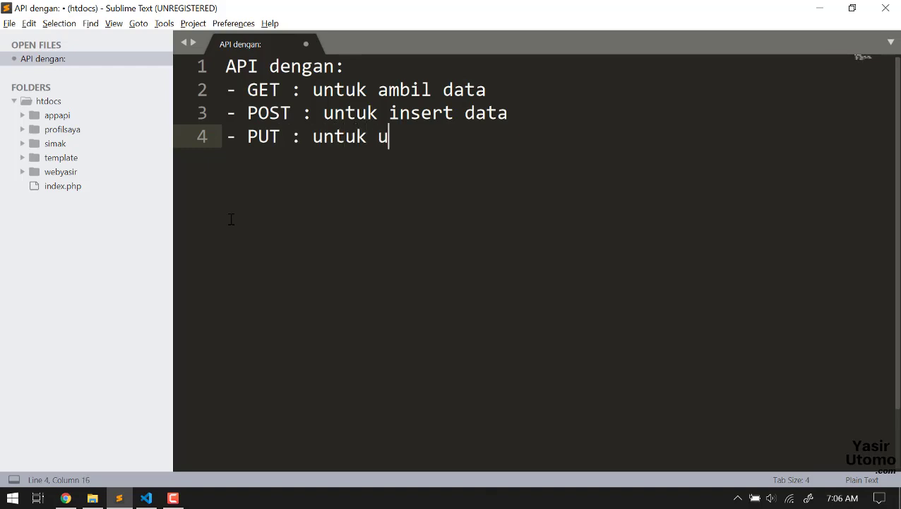
{"action": "type", "text": "pdate data"}
{"action": "key", "text": "Return"}
{"action": "type", "text": "- "}
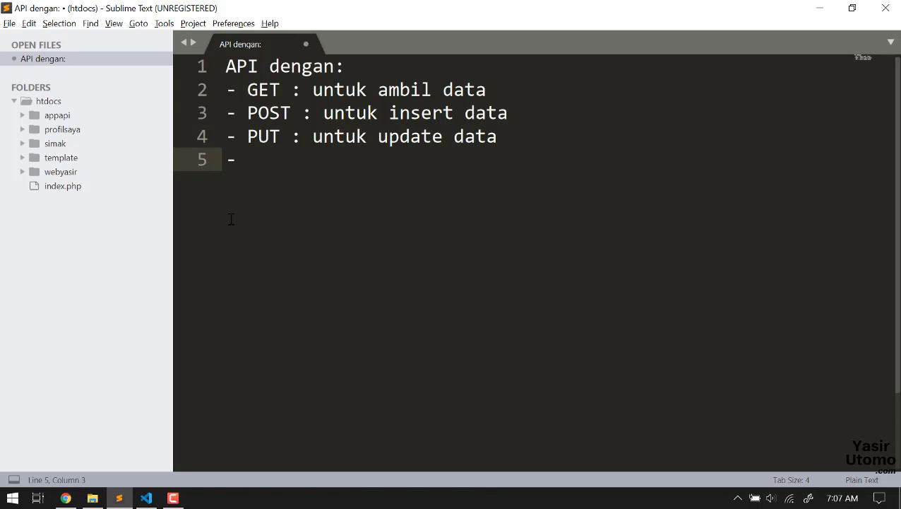
{"action": "type", "text": "DD"}
{"action": "key", "text": "BackSpace"}
{"action": "type", "text": "ELETE "}
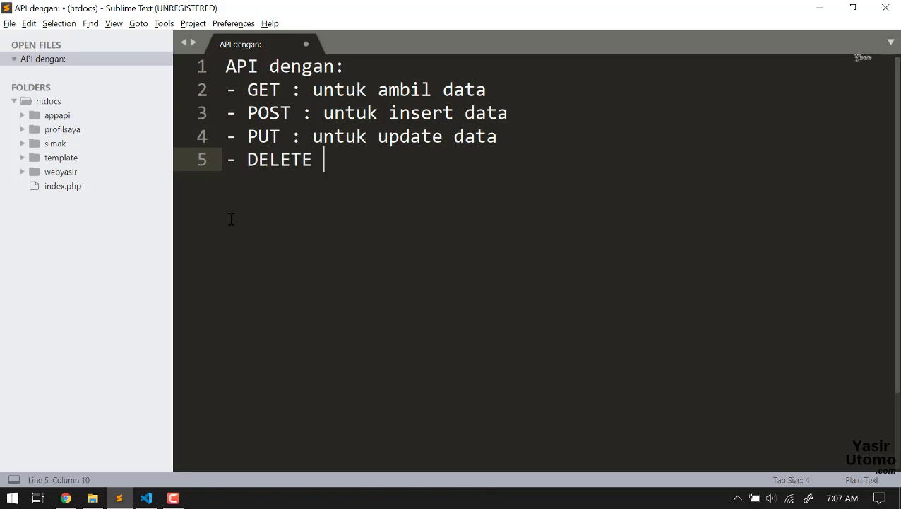
{"action": "type", "text": ": untuk del"}
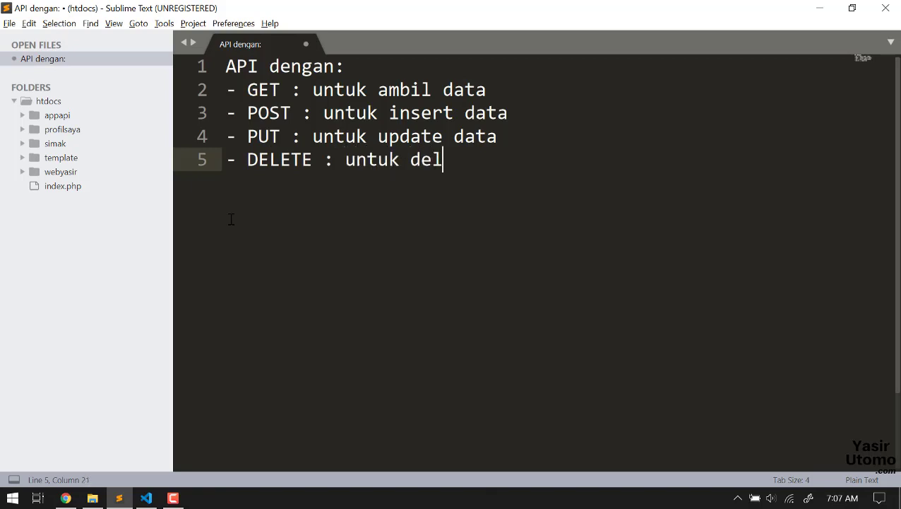
{"action": "type", "text": "ete data"}
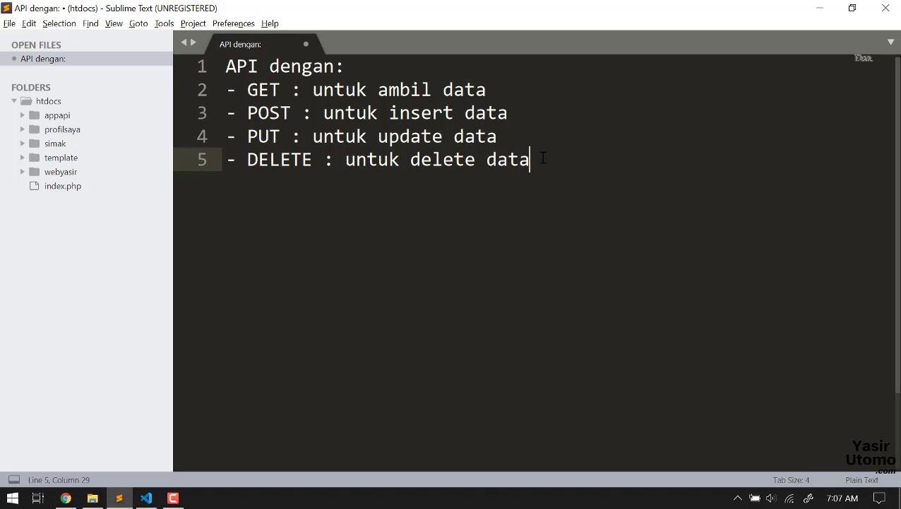
Step: Highlight the GET, POST, PUT and DELETE lines and method words while reviewing the list
{"action": "left_click_drag", "start_coordinate": [531, 159], "coordinate": [247, 150]}
{"action": "left_click_drag", "start_coordinate": [497, 137], "coordinate": [221, 138]}
{"action": "left_click", "coordinate": [269, 91]}
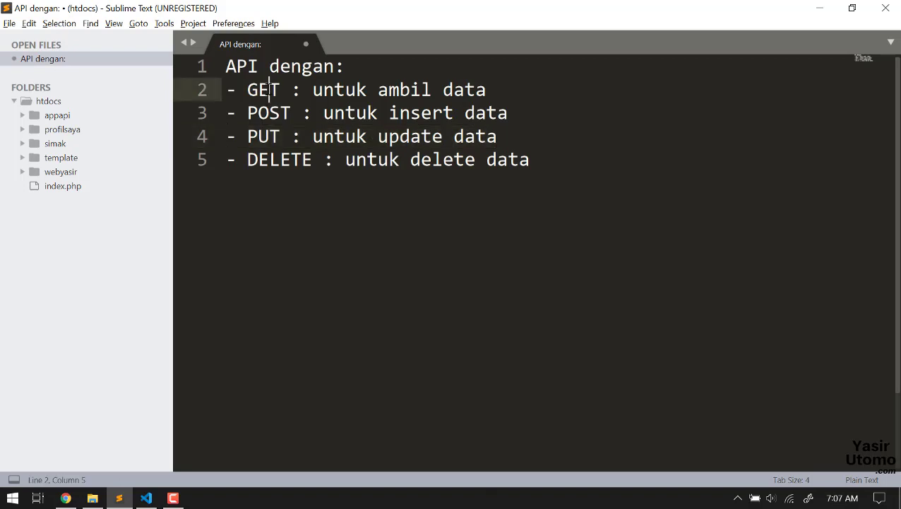
{"action": "left_click", "coordinate": [268, 115]}
{"action": "left_click", "coordinate": [291, 160]}
{"action": "double_click", "coordinate": [291, 161]}
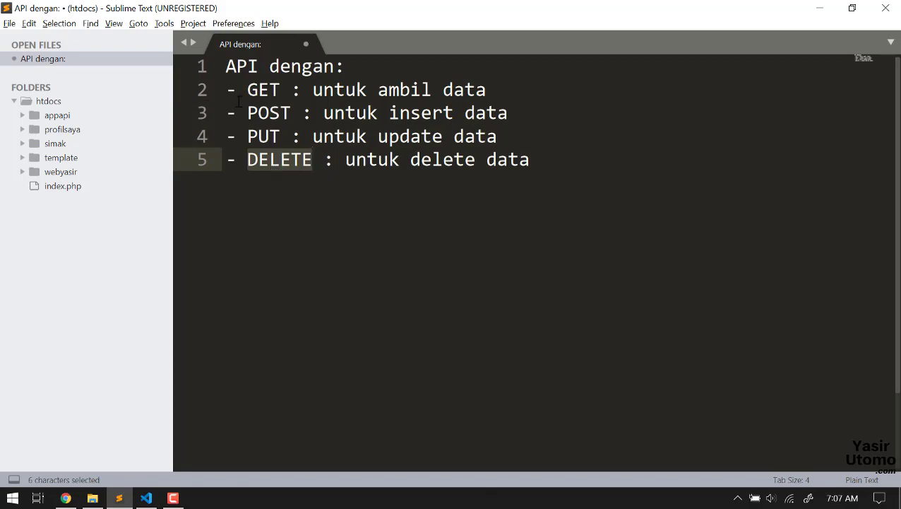
{"action": "left_click", "coordinate": [258, 90]}
{"action": "left_click", "coordinate": [263, 117]}
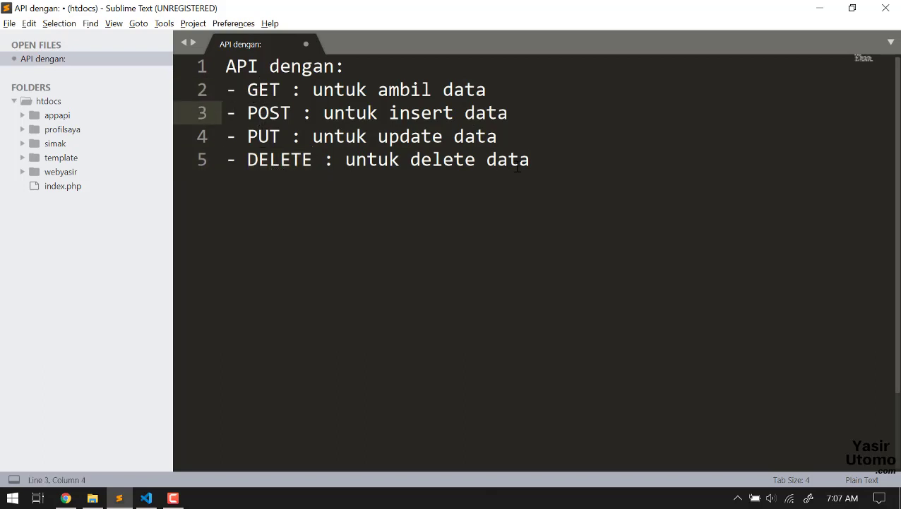
{"action": "left_click_drag", "start_coordinate": [531, 162], "coordinate": [222, 102]}
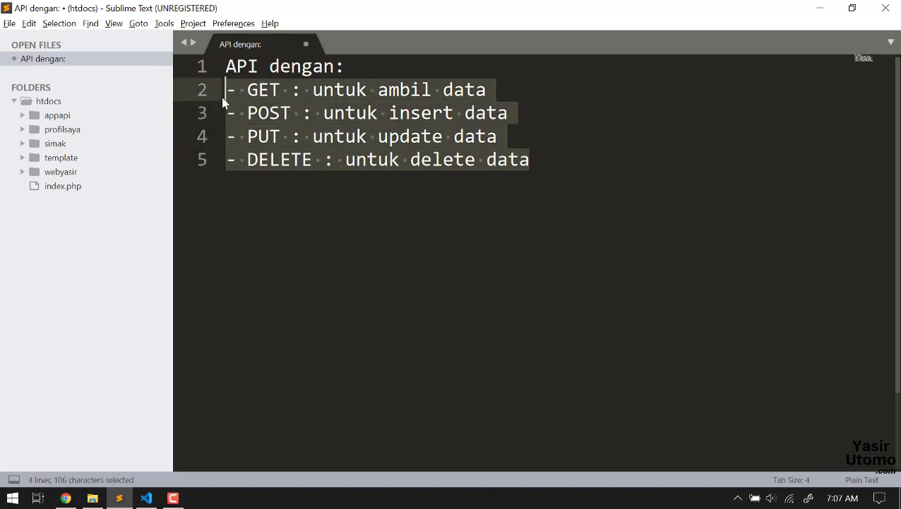
{"action": "double_click", "coordinate": [257, 90]}
{"action": "left_click", "coordinate": [258, 115]}
{"action": "double_click", "coordinate": [259, 116]}
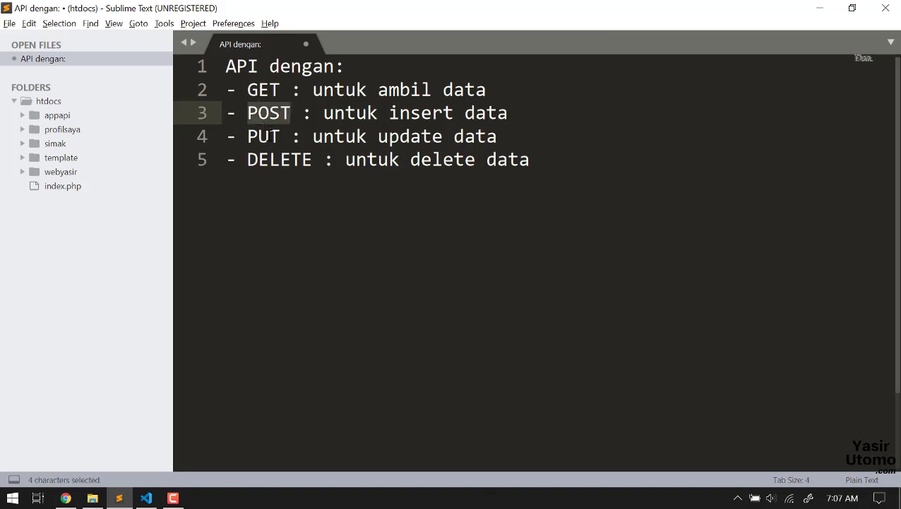
{"action": "left_click", "coordinate": [265, 138]}
{"action": "double_click", "coordinate": [268, 137]}
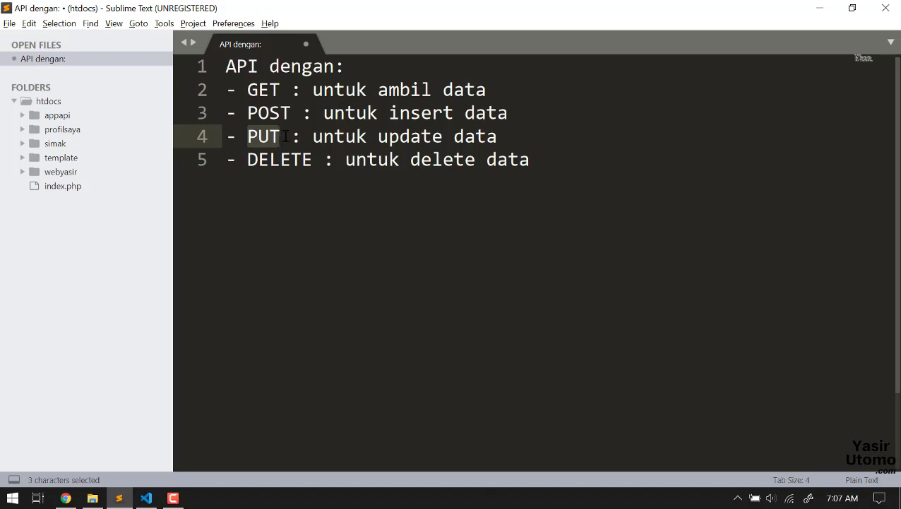
{"action": "double_click", "coordinate": [277, 156]}
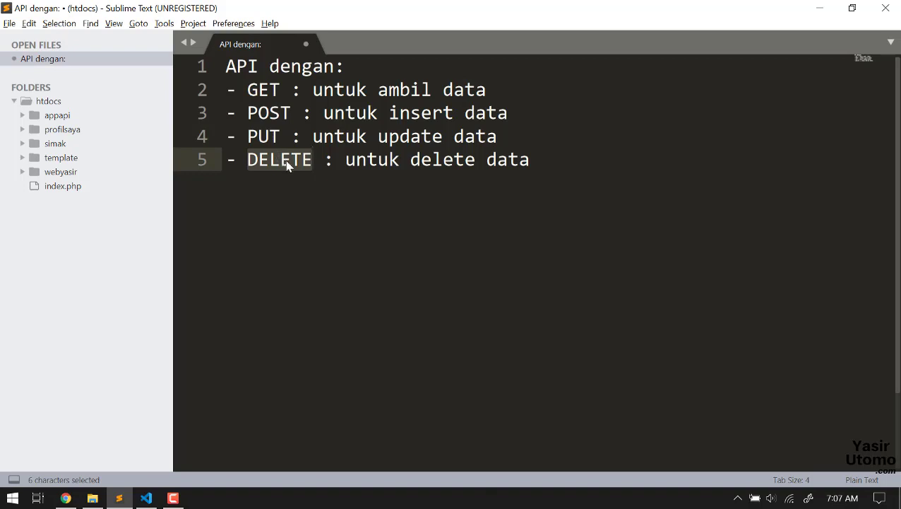
Step: Add the item '- Upload file (gambar)' below the DELETE line
{"action": "left_click", "coordinate": [554, 161]}
{"action": "key", "text": "Return"}
{"action": "type", "text": "-"}
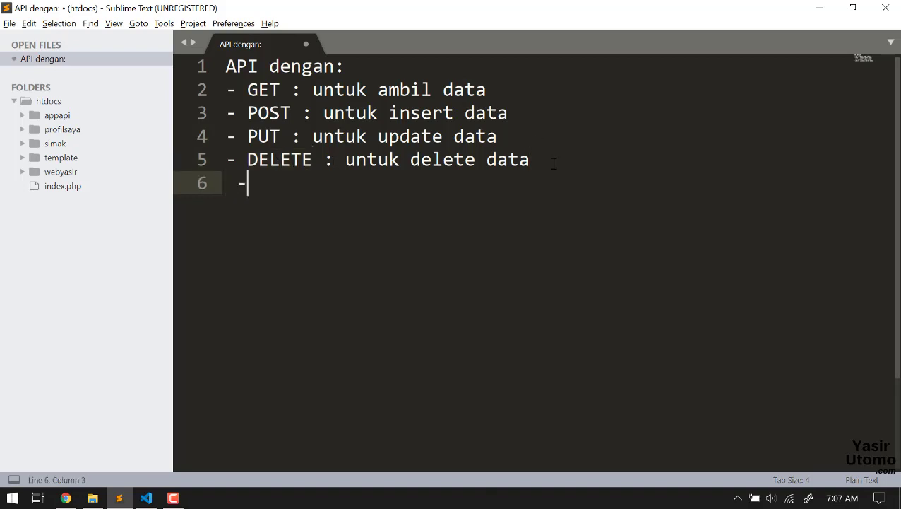
{"action": "key", "text": "BackSpace"}
{"action": "key", "text": "BackSpace"}
{"action": "type", "text": "- Upload file"}
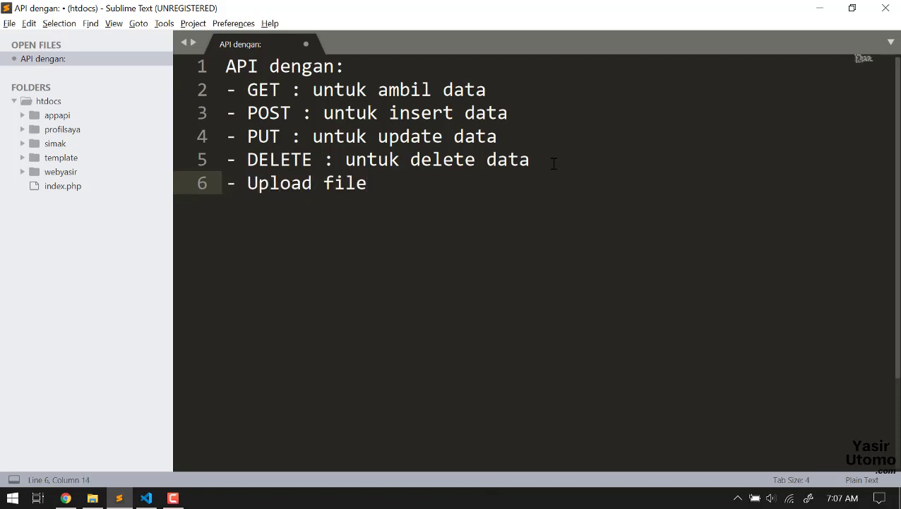
{"action": "type", "text": " (ga"}
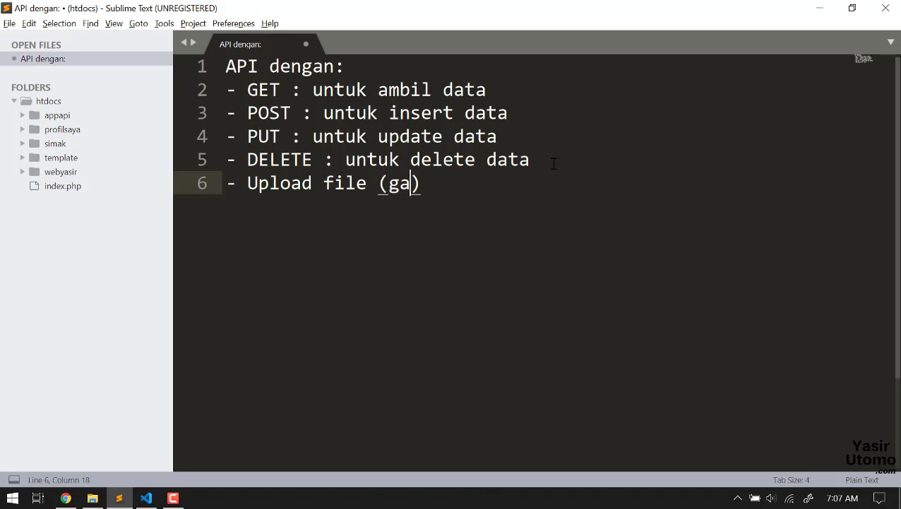
{"action": "type", "text": "mbar)"}
Step: Add the final item '- Token / API Key' to the list
{"action": "key", "text": "Return"}
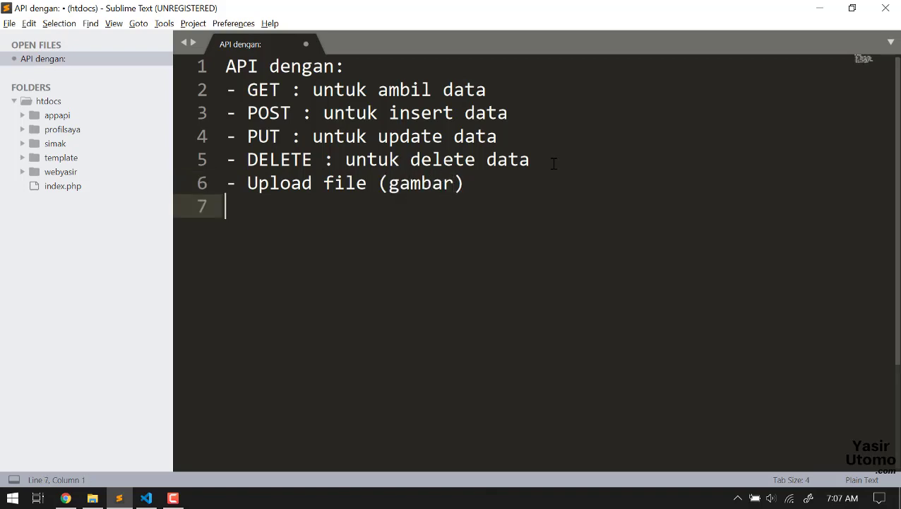
{"action": "type", "text": "-"}
{"action": "type", "text": "Token"}
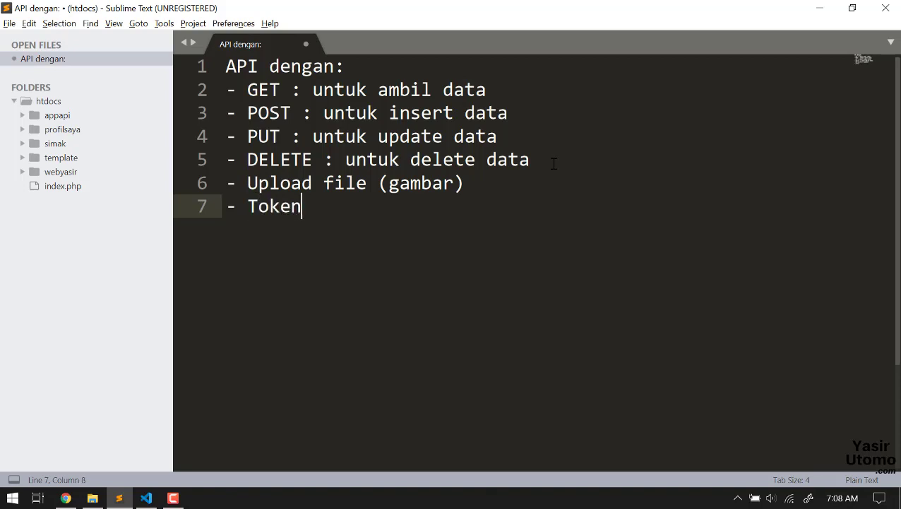
{"action": "type", "text": " / API "}
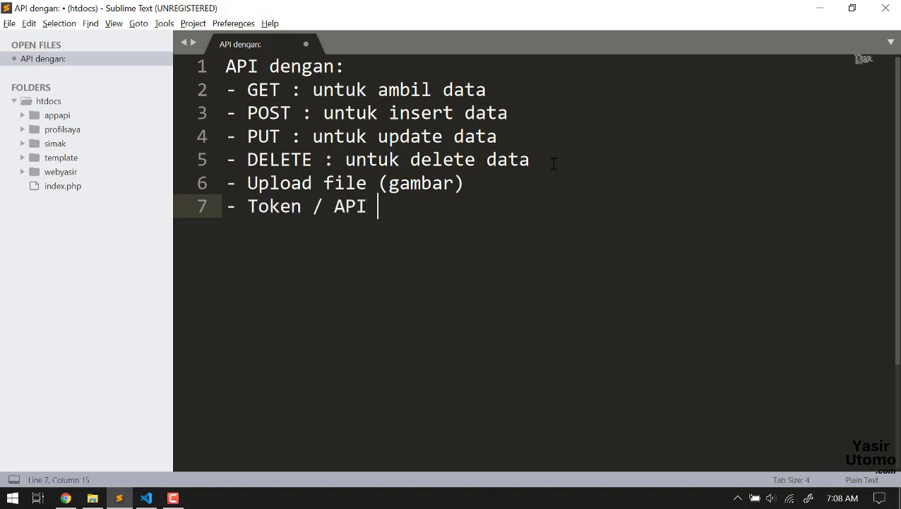
{"action": "type", "text": "Kre"}
{"action": "key", "text": "BackSpace"}
{"action": "key", "text": "BackSpace"}
{"action": "type", "text": "ey"}
{"action": "left_click_drag", "start_coordinate": [228, 89], "coordinate": [168, 115]}
{"action": "left_click_drag", "start_coordinate": [503, 137], "coordinate": [584, 157]}
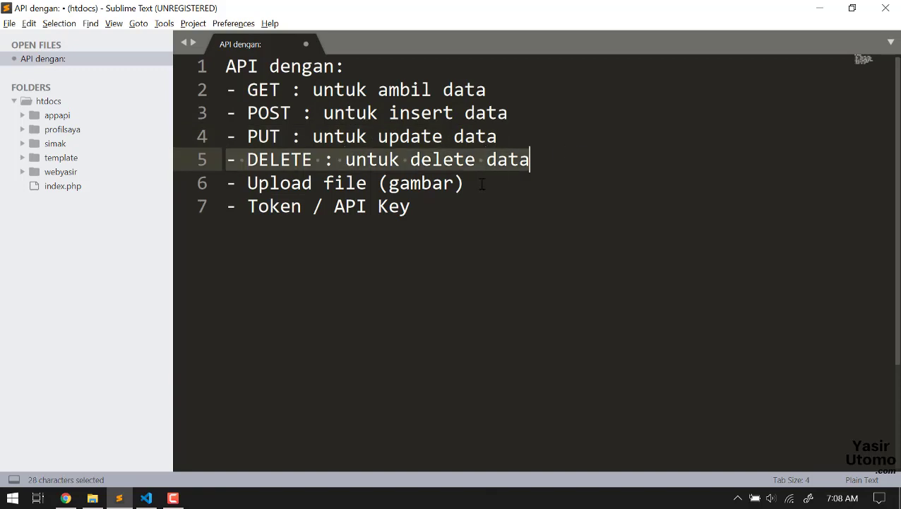
{"action": "left_click_drag", "start_coordinate": [477, 183], "coordinate": [360, 185]}
{"action": "left_click_drag", "start_coordinate": [233, 191], "coordinate": [224, 186]}
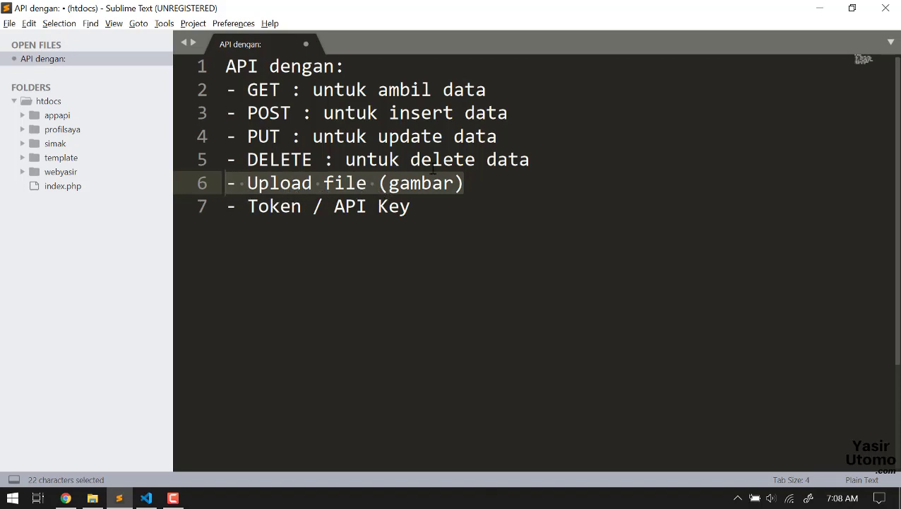
{"action": "left_click_drag", "start_coordinate": [411, 207], "coordinate": [226, 207]}
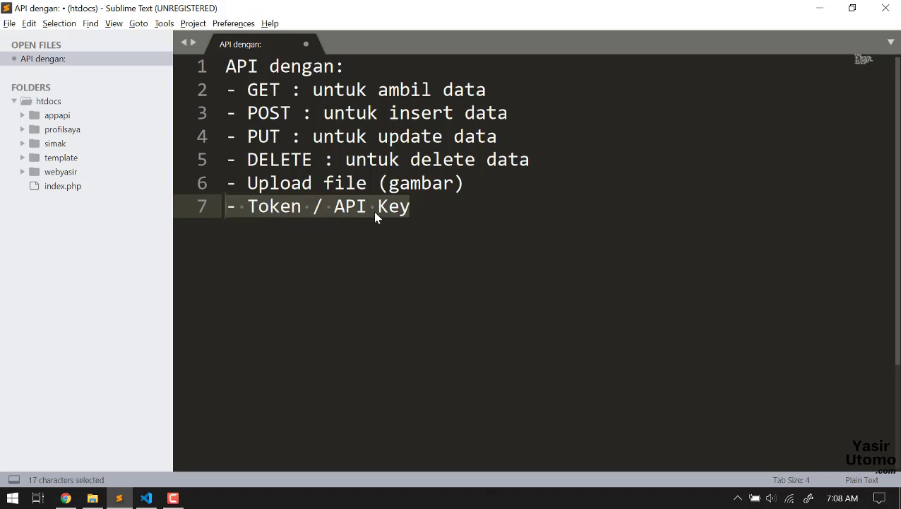
{"action": "left_click_drag", "start_coordinate": [410, 209], "coordinate": [231, 212]}
Step: Bring Chrome forward and switch to the phpMyAdmin Databases tab
{"action": "left_click", "coordinate": [66, 498]}
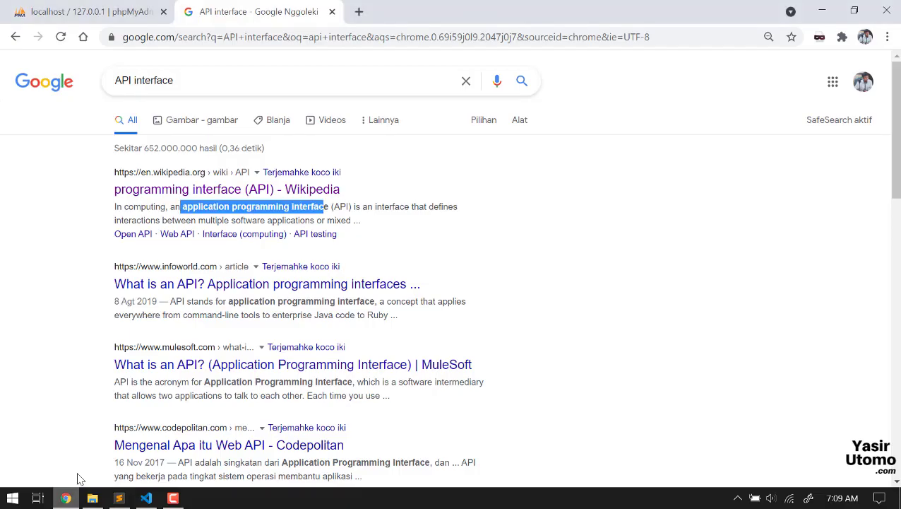
{"action": "left_click", "coordinate": [136, 7]}
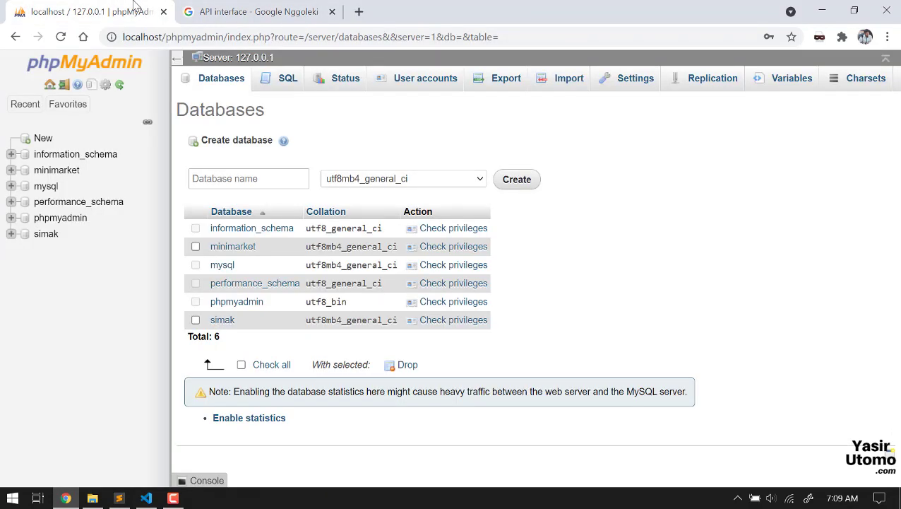
Step: Create a new database named kemahasiswaan
{"action": "left_click", "coordinate": [43, 140]}
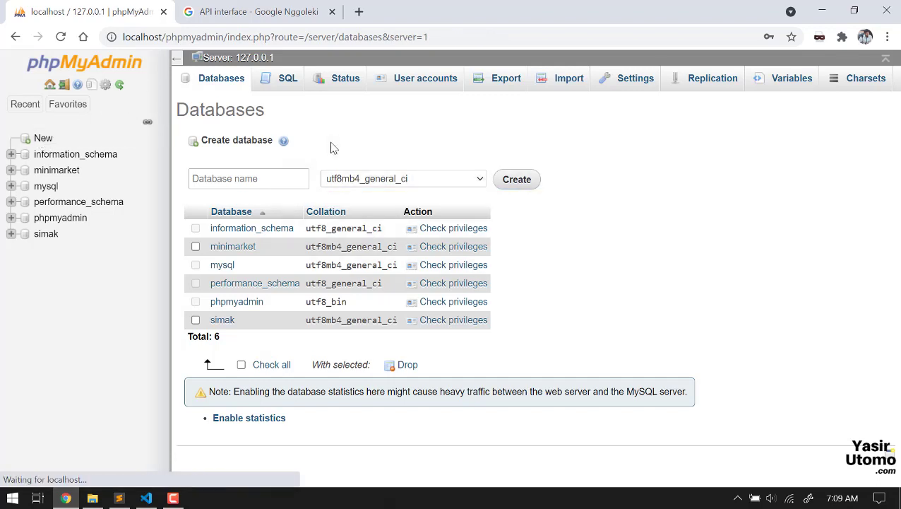
{"action": "left_click", "coordinate": [260, 181]}
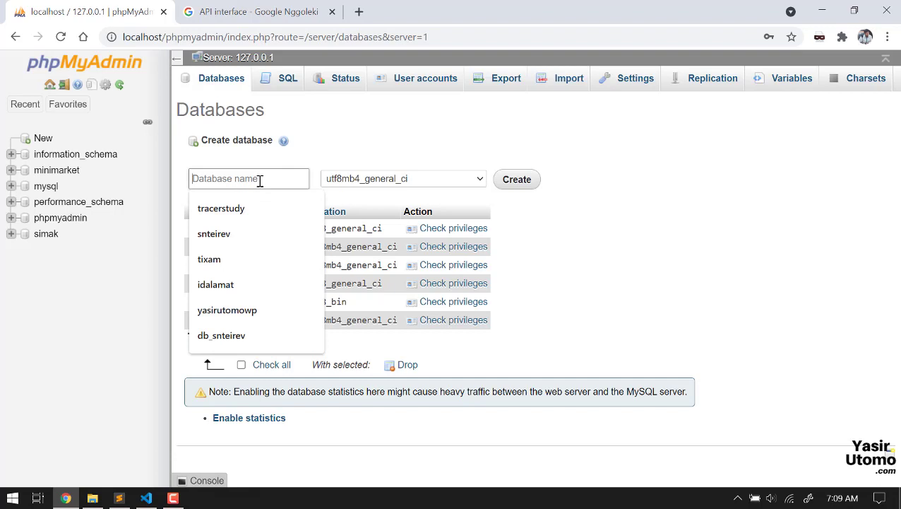
{"action": "type", "text": "kemaha"}
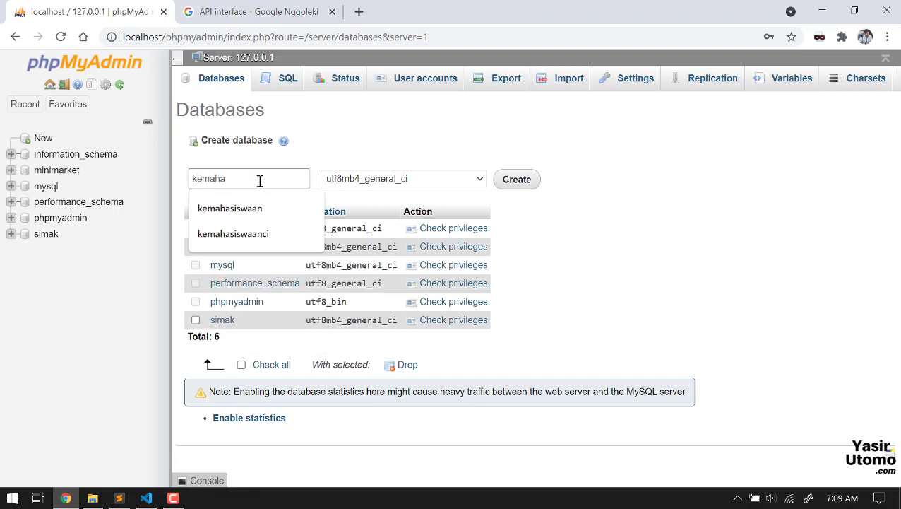
{"action": "type", "text": "siswaan"}
{"action": "key", "text": "Return"}
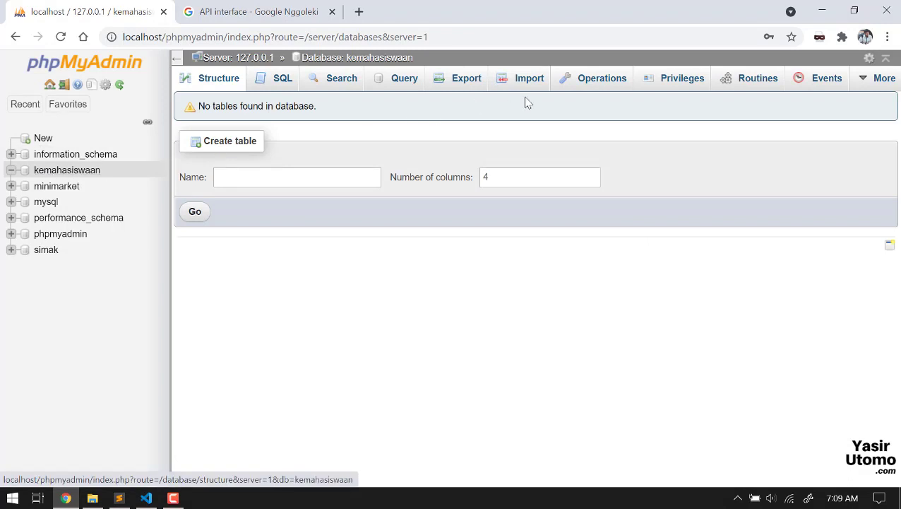
Step: Start a table named 'mahasiswa' in it, then return to the Sublime Text notes
{"action": "left_click", "coordinate": [327, 185]}
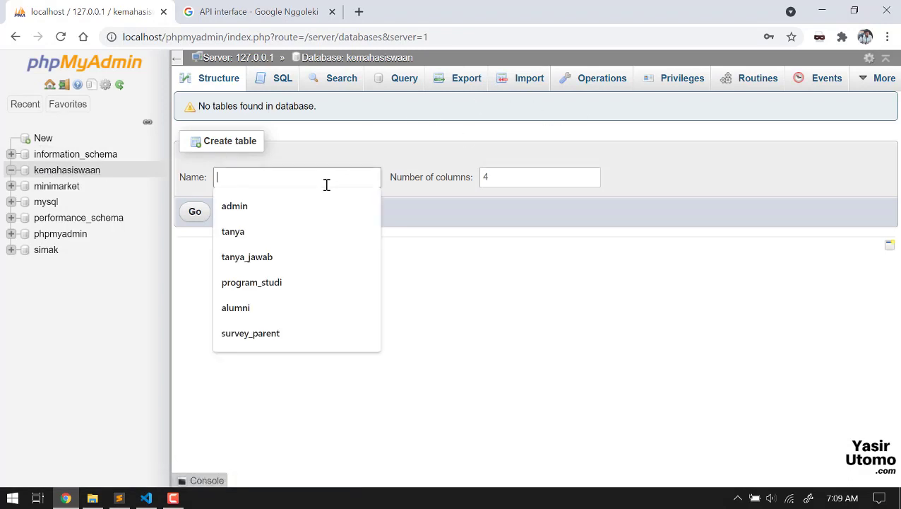
{"action": "type", "text": "mahasiswa"}
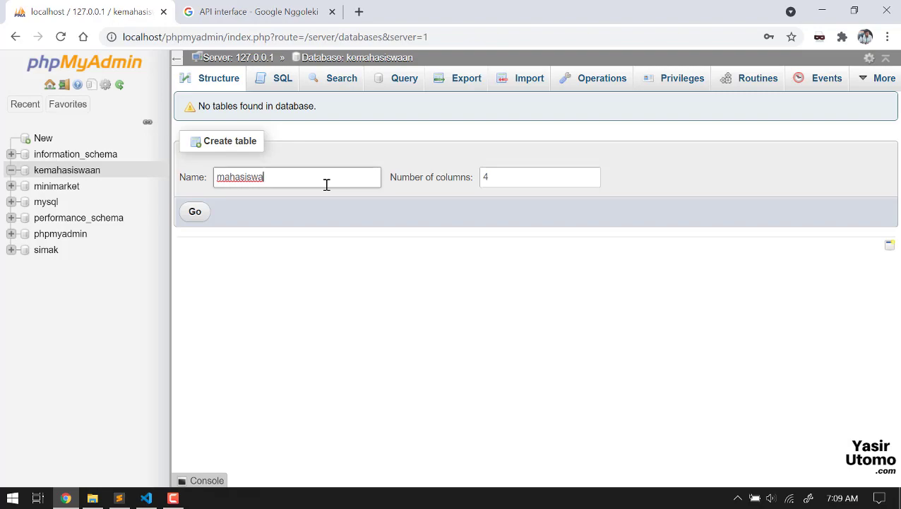
{"action": "key", "text": "Return"}
{"action": "key", "text": "alt+Tab"}
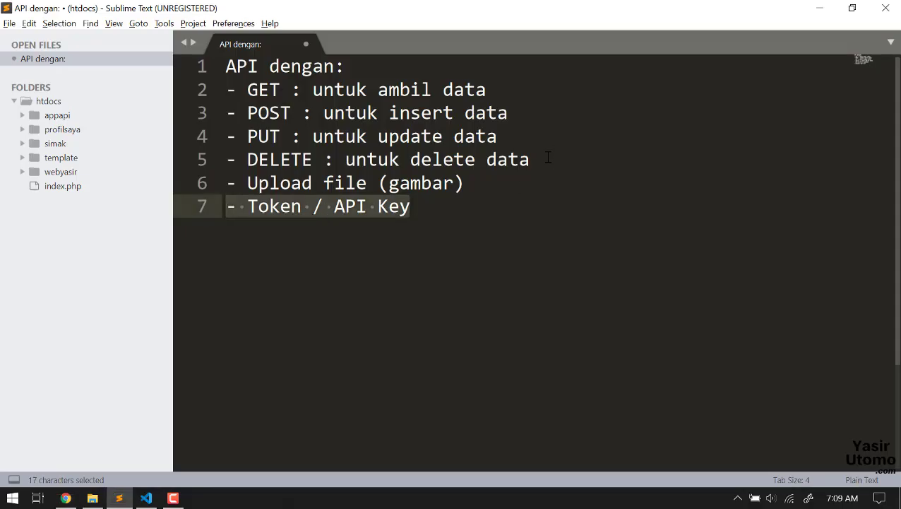
Step: Highlight the method lines and the Upload and Token words, then return to the phpMyAdmin form
{"action": "left_click_drag", "start_coordinate": [548, 157], "coordinate": [228, 92]}
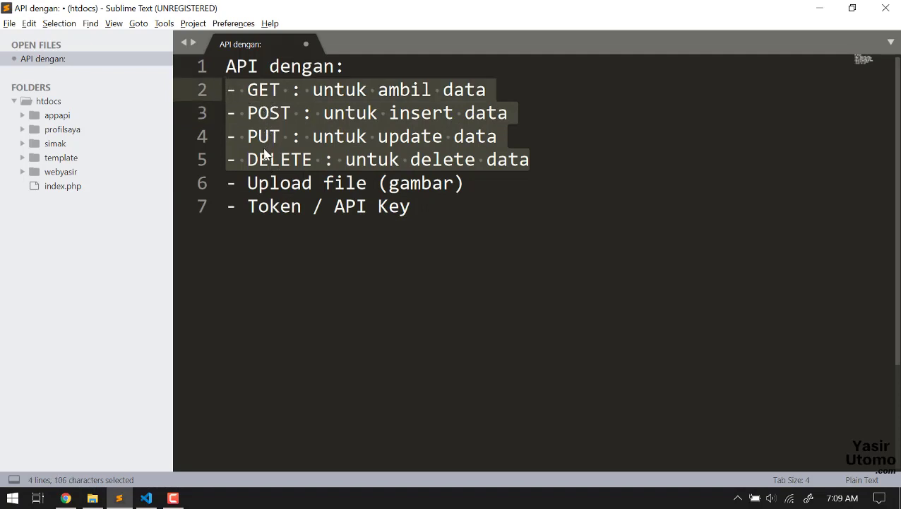
{"action": "double_click", "coordinate": [267, 185]}
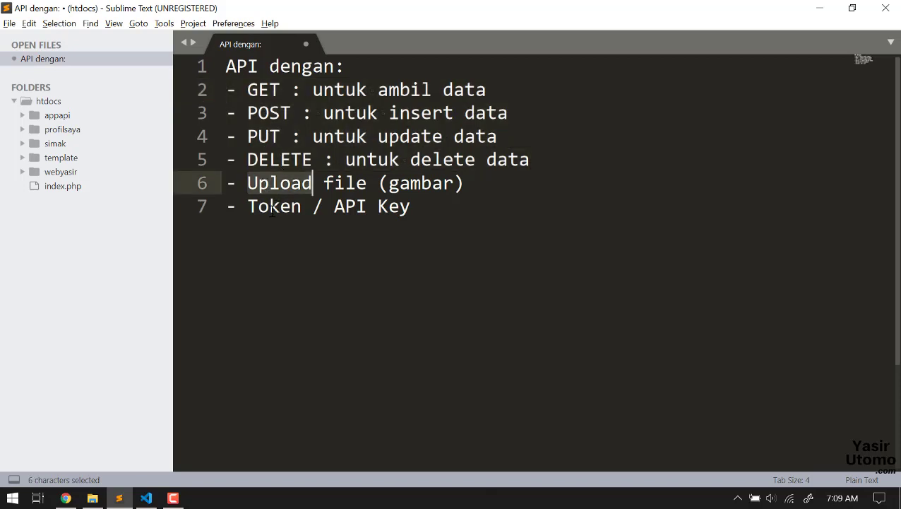
{"action": "double_click", "coordinate": [272, 206]}
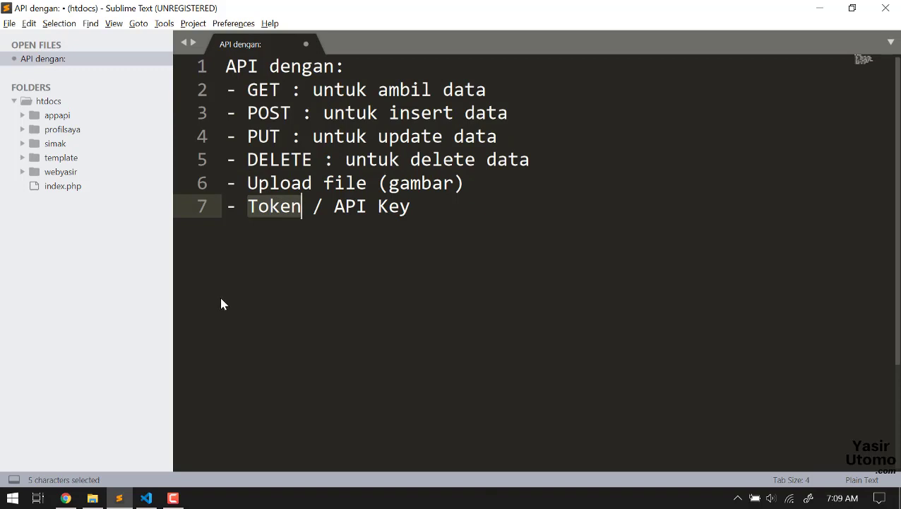
{"action": "key", "text": "alt+Tab"}
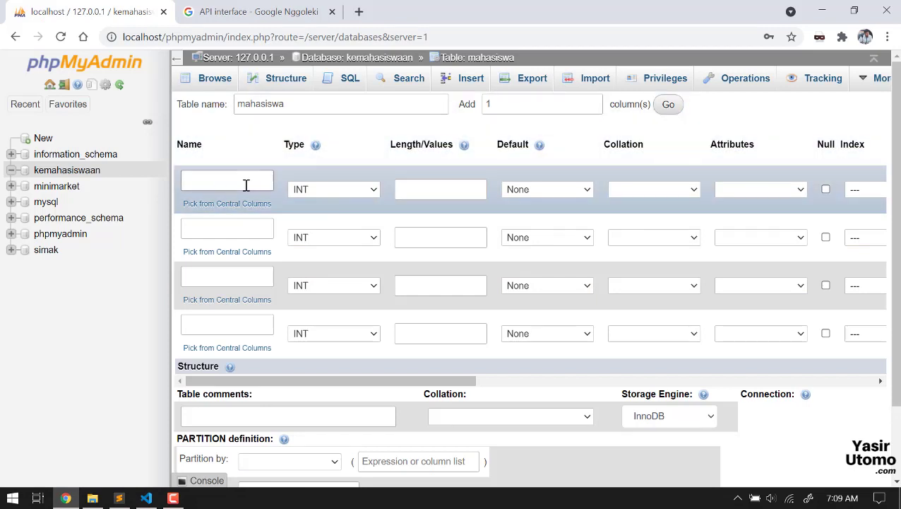
Step: Name the four columns id_mhs, nim, nama and alamat, ticking A_I for id_mhs
{"action": "left_click", "coordinate": [246, 185]}
{"action": "type", "text": "id"}
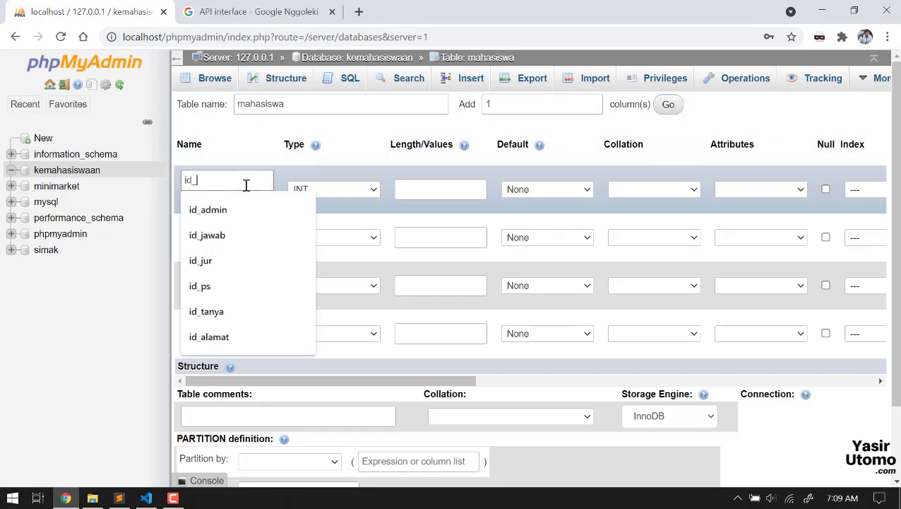
{"action": "type", "text": "_mhs"}
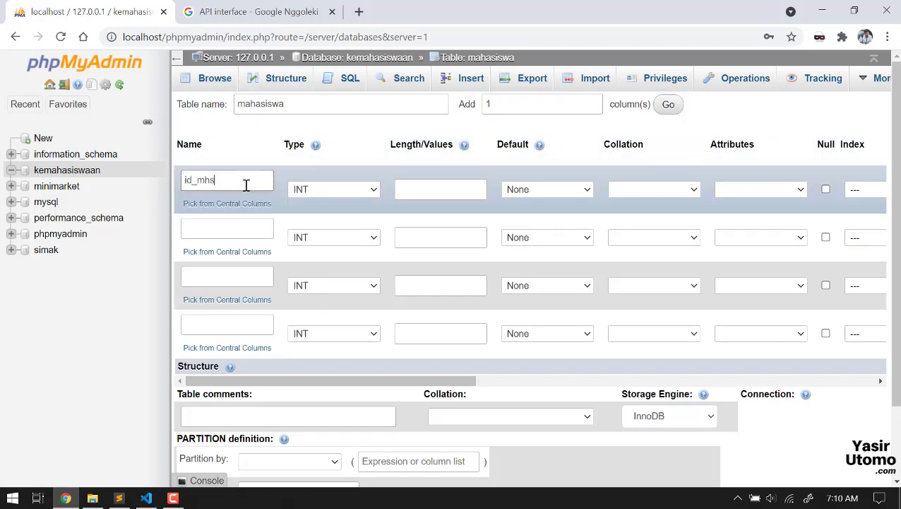
{"action": "left_click_drag", "start_coordinate": [413, 382], "coordinate": [533, 382]}
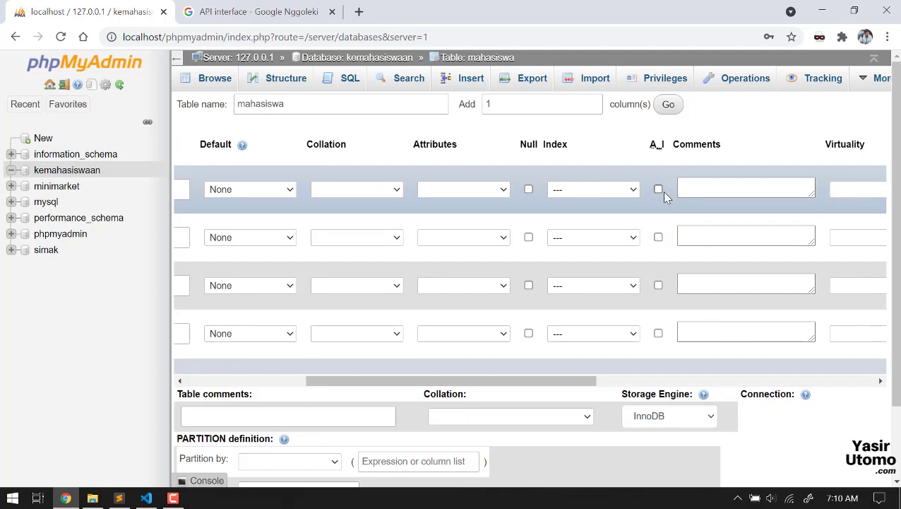
{"action": "left_click", "coordinate": [658, 189]}
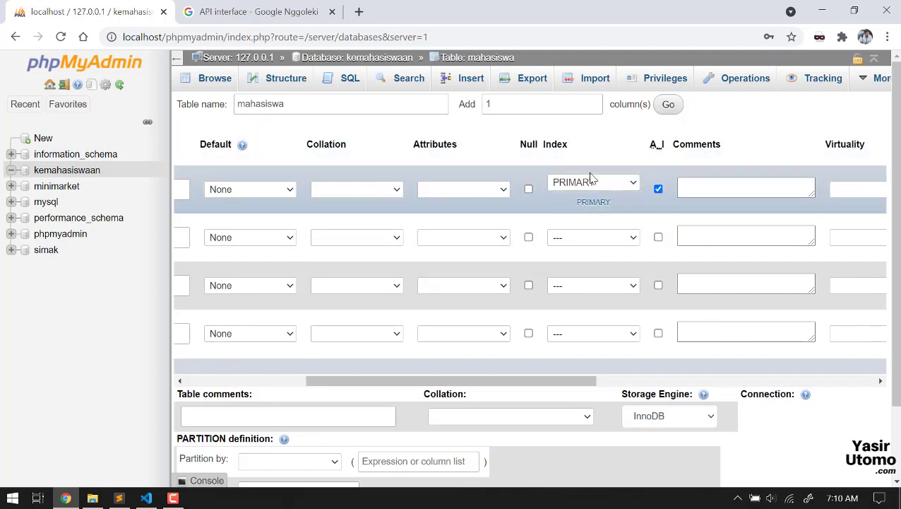
{"action": "left_click_drag", "start_coordinate": [549, 382], "coordinate": [356, 390]}
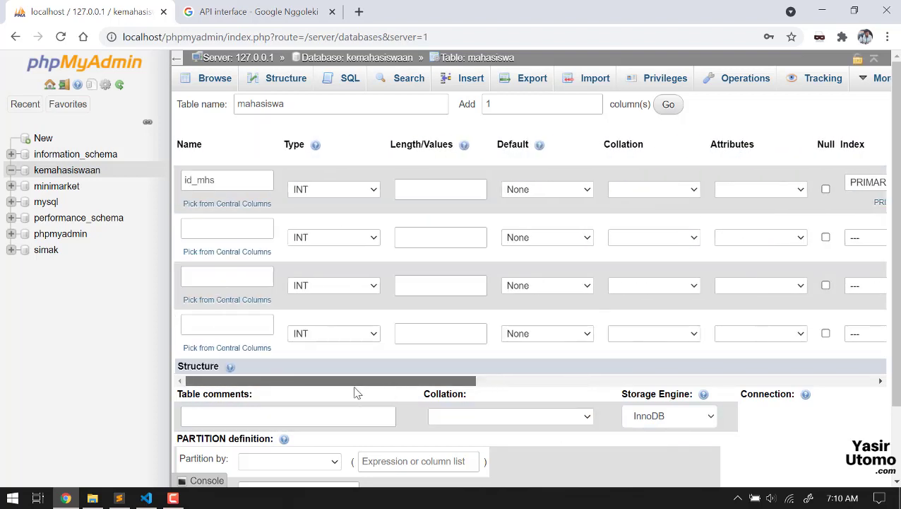
{"action": "left_click", "coordinate": [254, 232]}
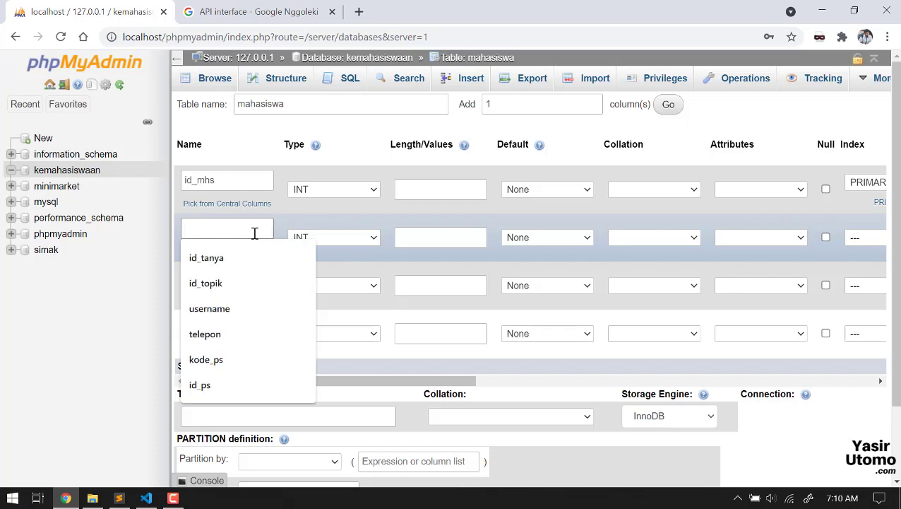
{"action": "type", "text": "nim"}
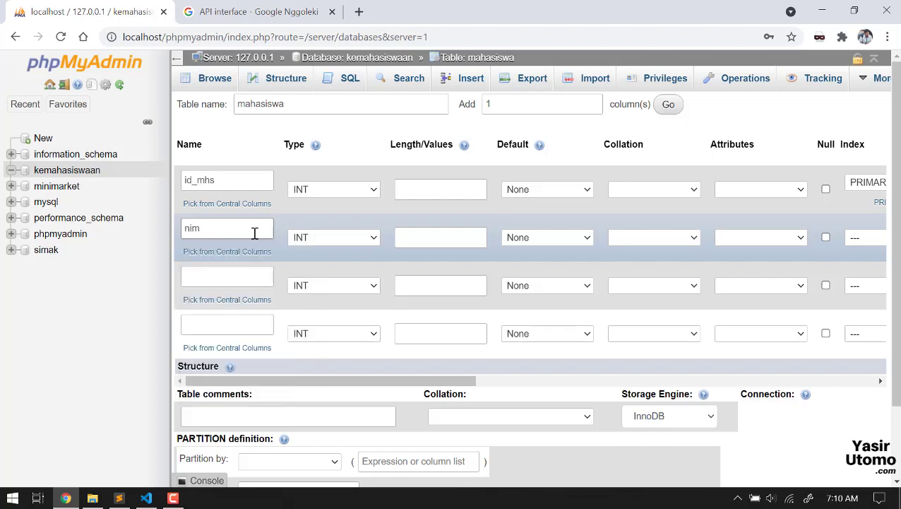
{"action": "left_click", "coordinate": [248, 275]}
{"action": "type", "text": "nam"}
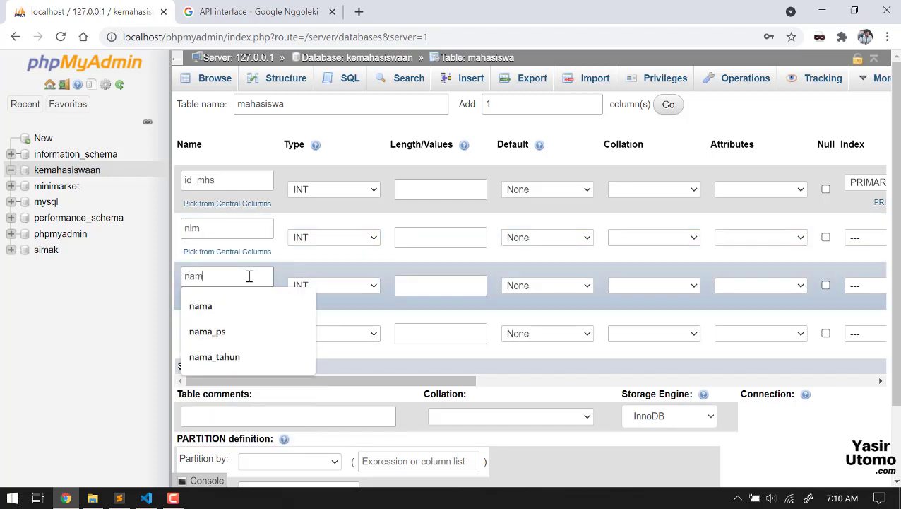
{"action": "type", "text": "a_mhs"}
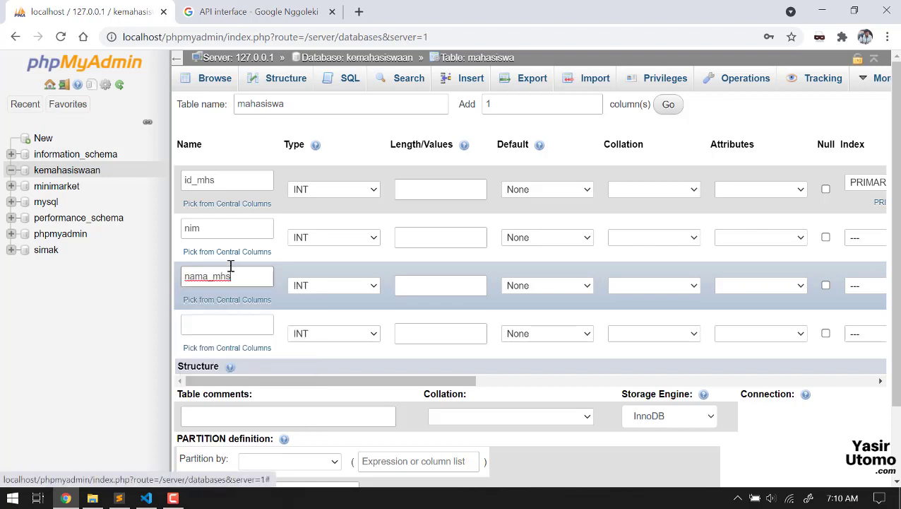
{"action": "left_click", "coordinate": [229, 321]}
{"action": "left_click", "coordinate": [230, 321]}
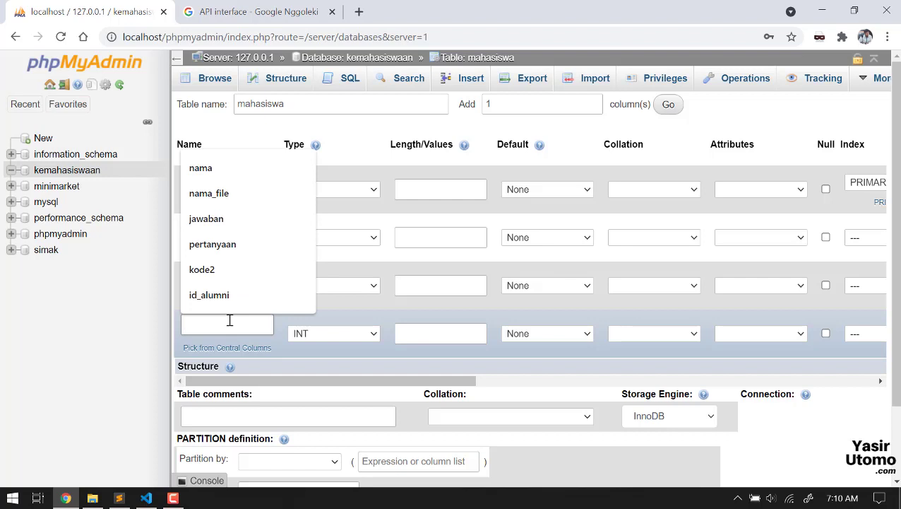
{"action": "type", "text": "alamat"}
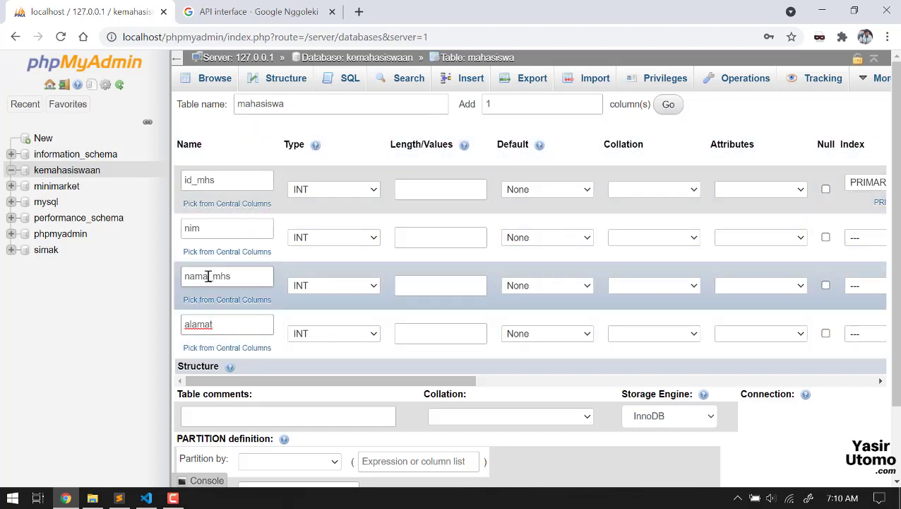
{"action": "left_click_drag", "start_coordinate": [208, 276], "coordinate": [281, 295]}
{"action": "key", "text": "BackSpace"}
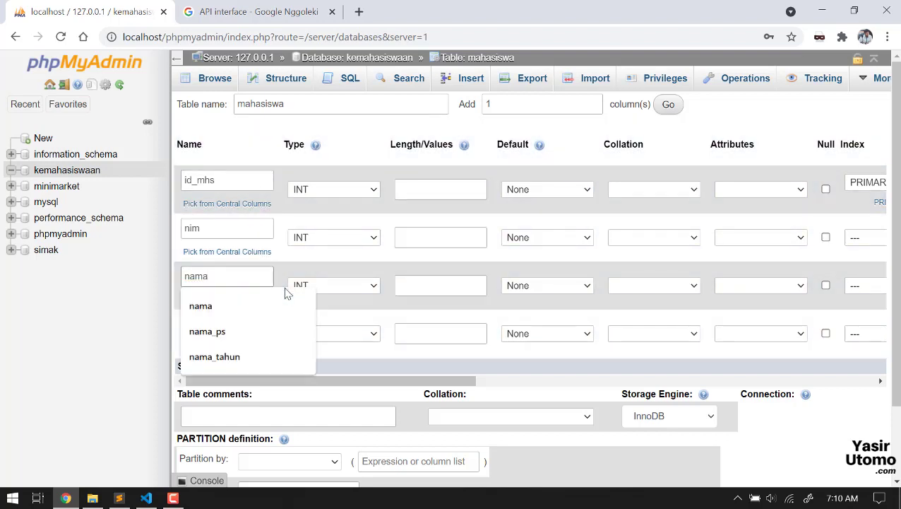
{"action": "left_click", "coordinate": [252, 128]}
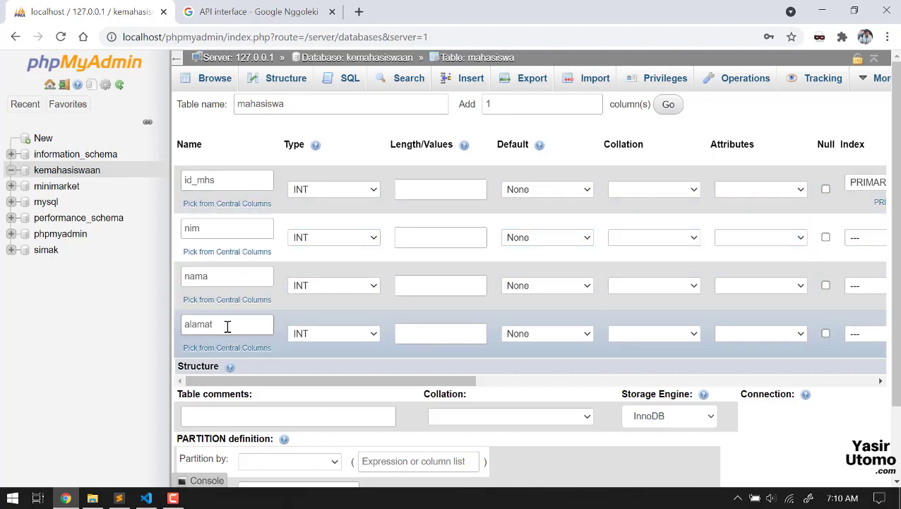
Step: Give nim length 11, and make nama and alamat VARCHAR with length 255
{"action": "left_click", "coordinate": [414, 243]}
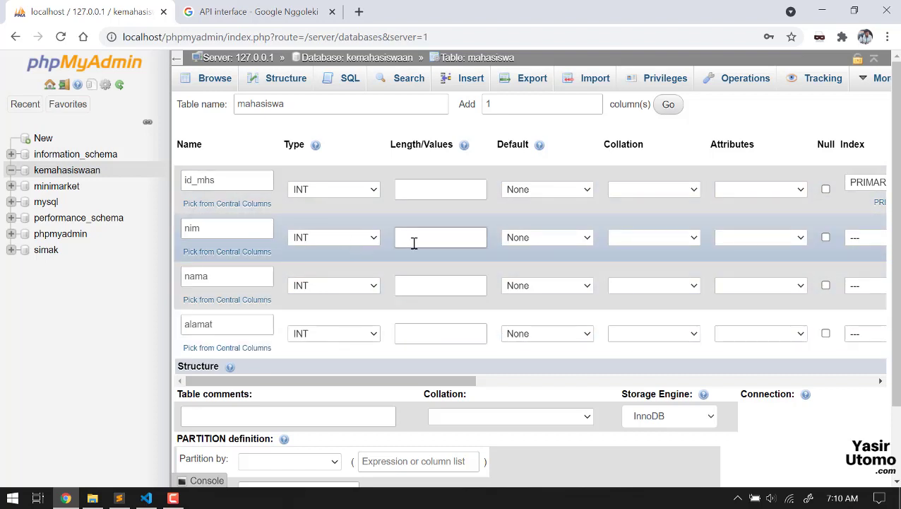
{"action": "type", "text": "11"}
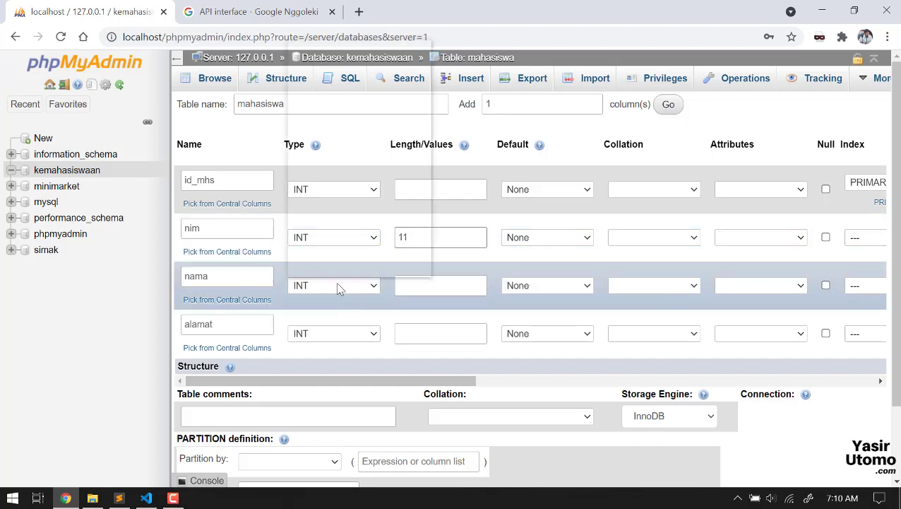
{"action": "left_click", "coordinate": [338, 287]}
{"action": "left_click", "coordinate": [316, 58]}
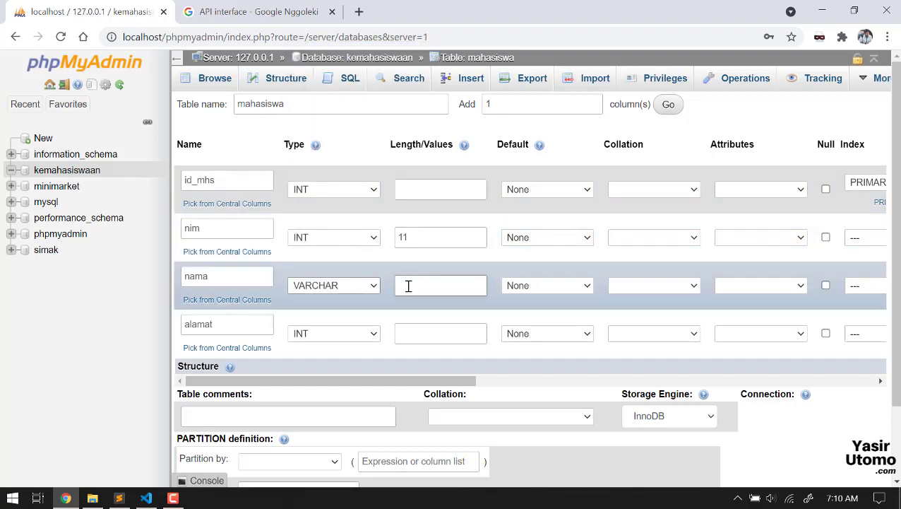
{"action": "left_click", "coordinate": [408, 285]}
{"action": "type", "text": "255"}
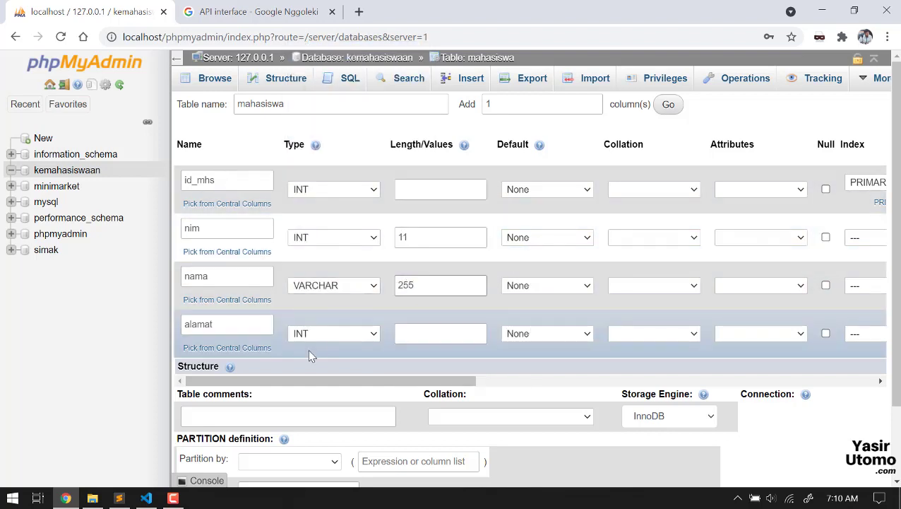
{"action": "left_click", "coordinate": [322, 341]}
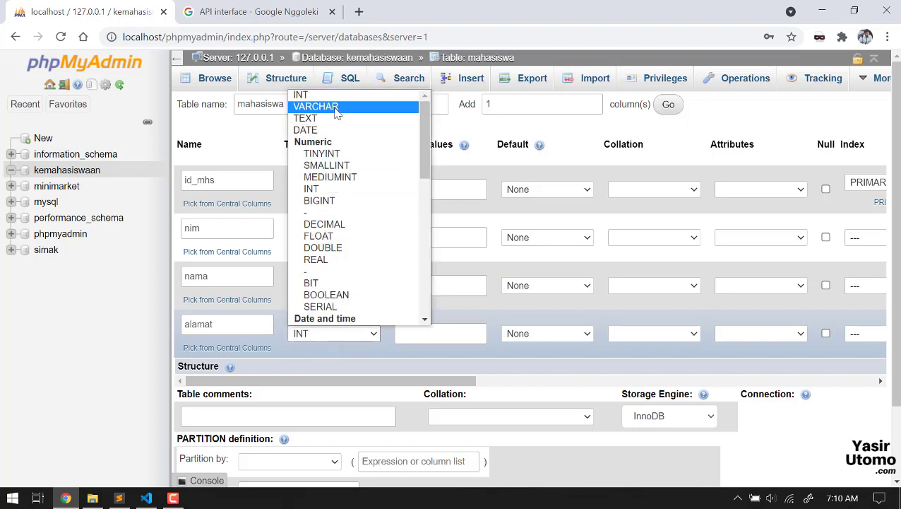
{"action": "left_click", "coordinate": [336, 108]}
{"action": "left_click", "coordinate": [422, 334]}
{"action": "type", "text": "255"}
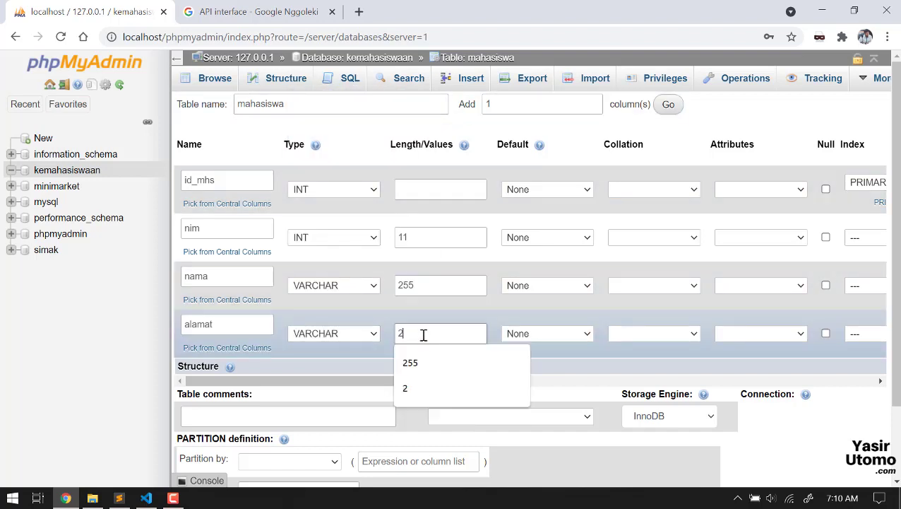
{"action": "left_click", "coordinate": [365, 128]}
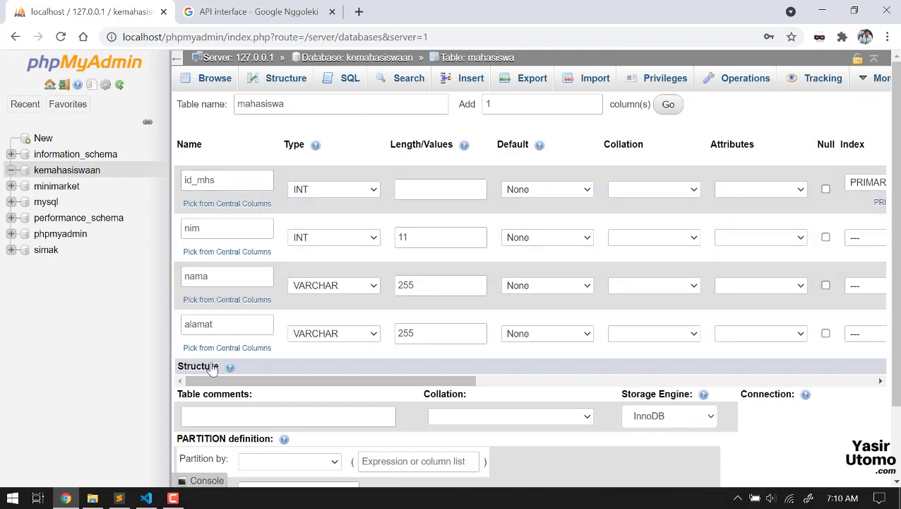
Step: Check the API notes, highlighting the 'Upload file (gambar)' line, then go back to the browser
{"action": "left_click", "coordinate": [120, 497]}
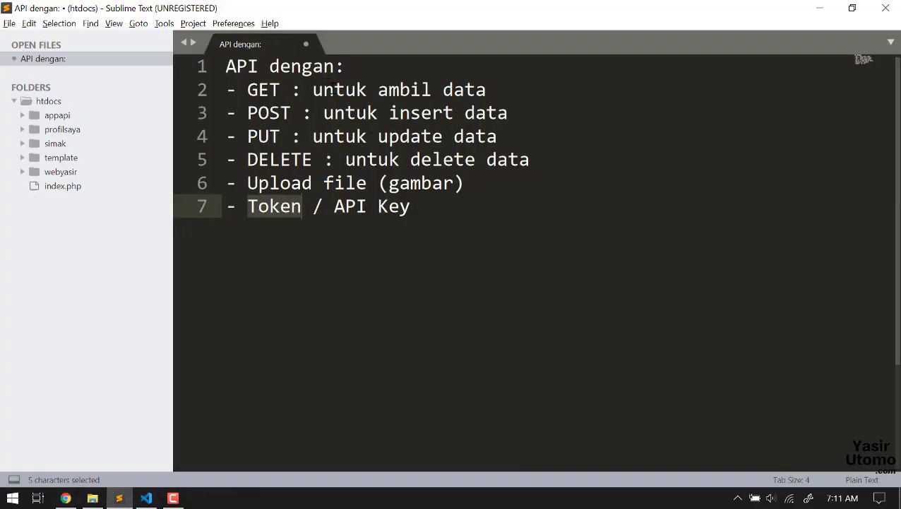
{"action": "left_click_drag", "start_coordinate": [464, 182], "coordinate": [227, 183]}
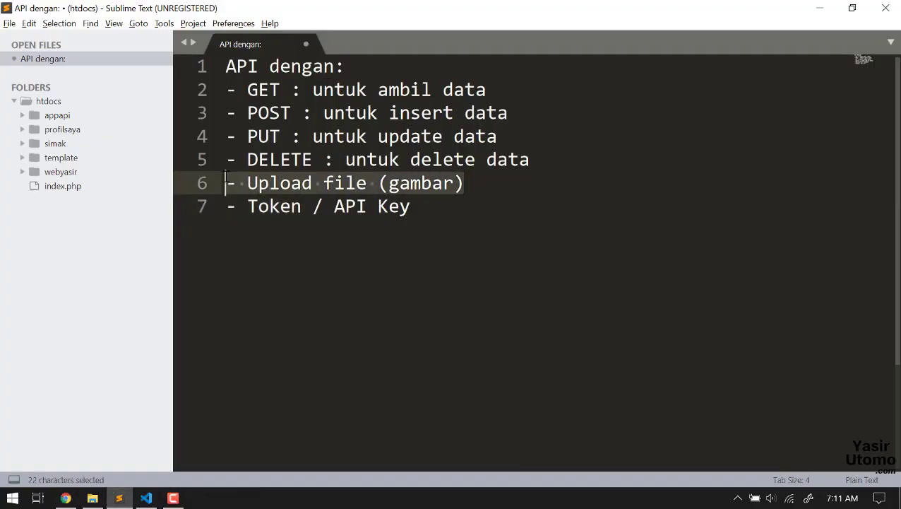
{"action": "key", "text": "alt+Tab"}
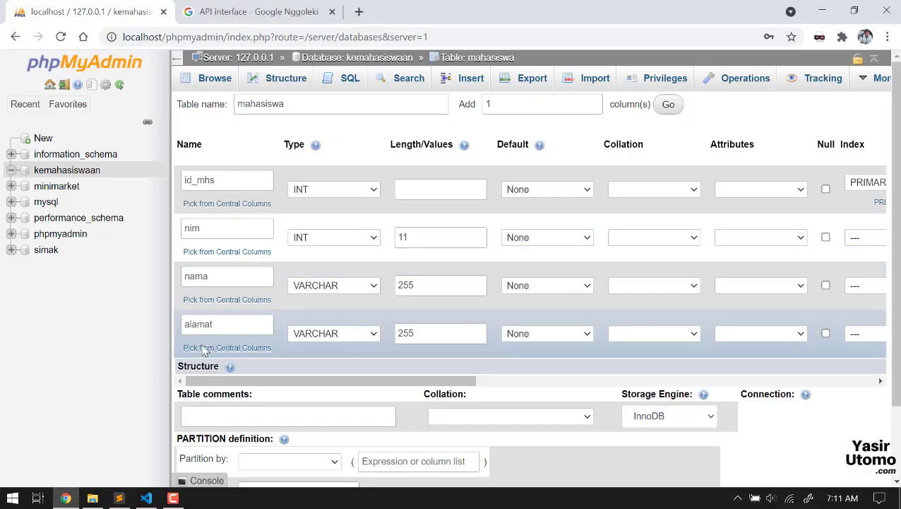
{"action": "key", "text": "alt+Tab"}
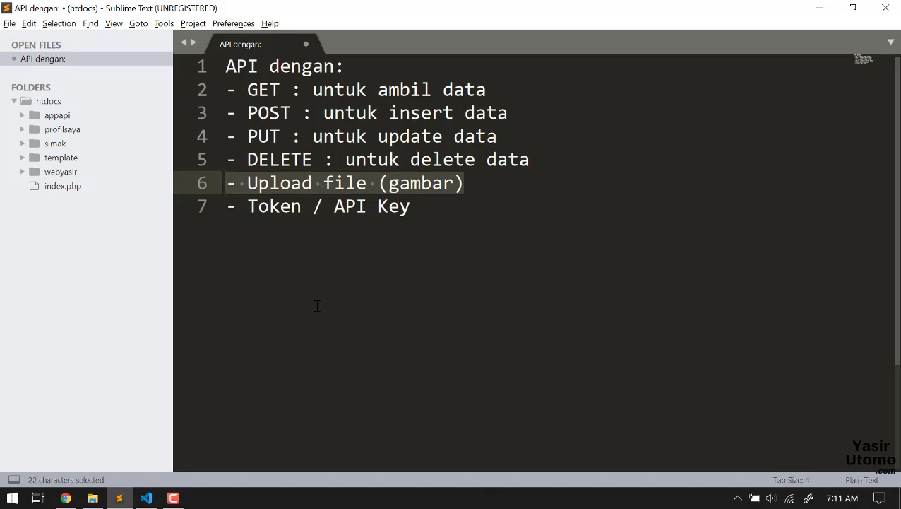
{"action": "key", "text": "alt+Tab"}
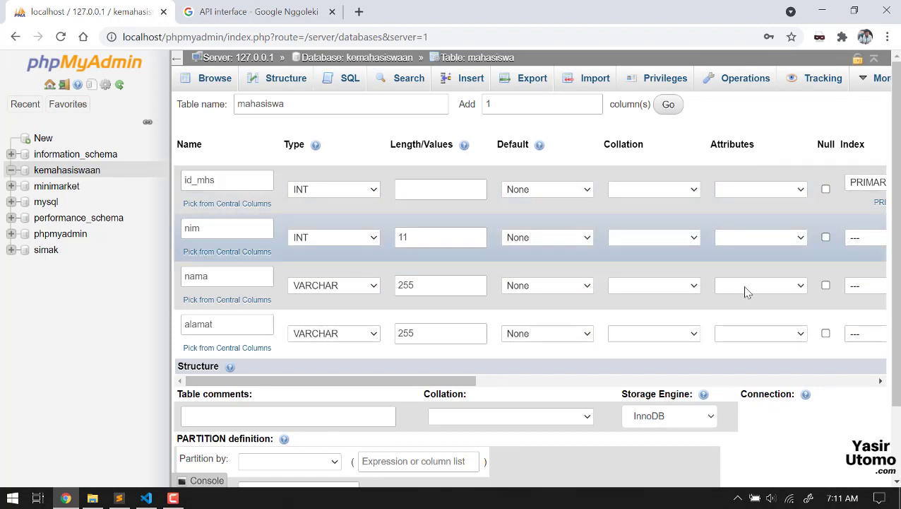
Step: Save the mahasiswa table and browse its contents, which show zero rows
{"action": "scroll", "coordinate": [746, 311], "scroll_direction": "down", "scroll_amount": 2}
{"action": "scroll", "coordinate": [547, 351], "scroll_direction": "up", "scroll_amount": 2}
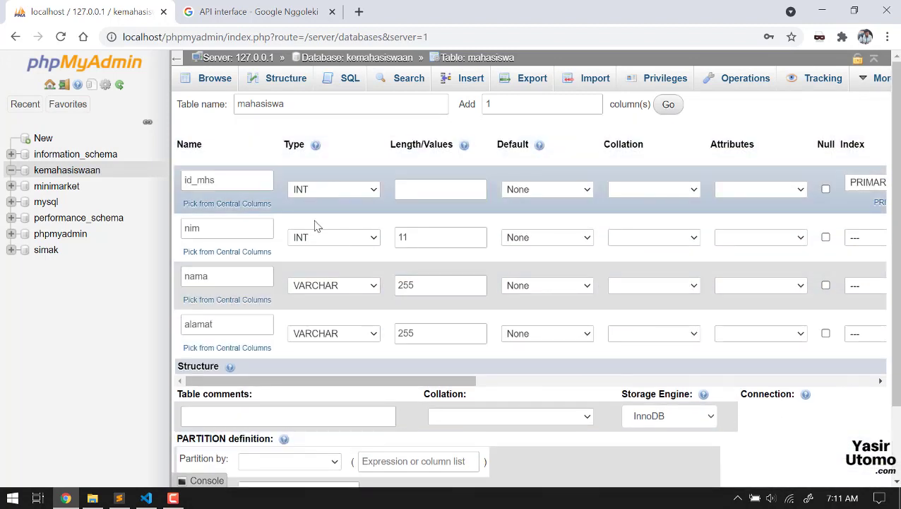
{"action": "scroll", "coordinate": [305, 304], "scroll_direction": "down", "scroll_amount": 2}
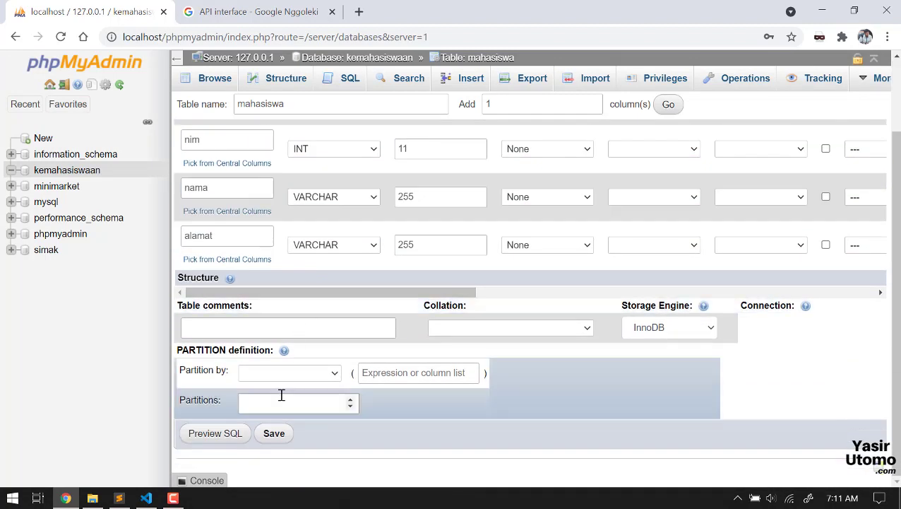
{"action": "left_click", "coordinate": [272, 434]}
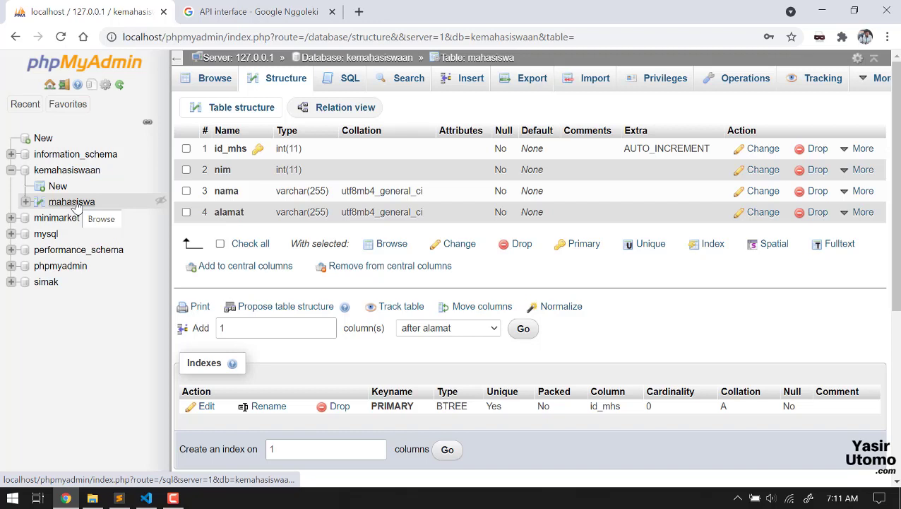
{"action": "left_click", "coordinate": [76, 205]}
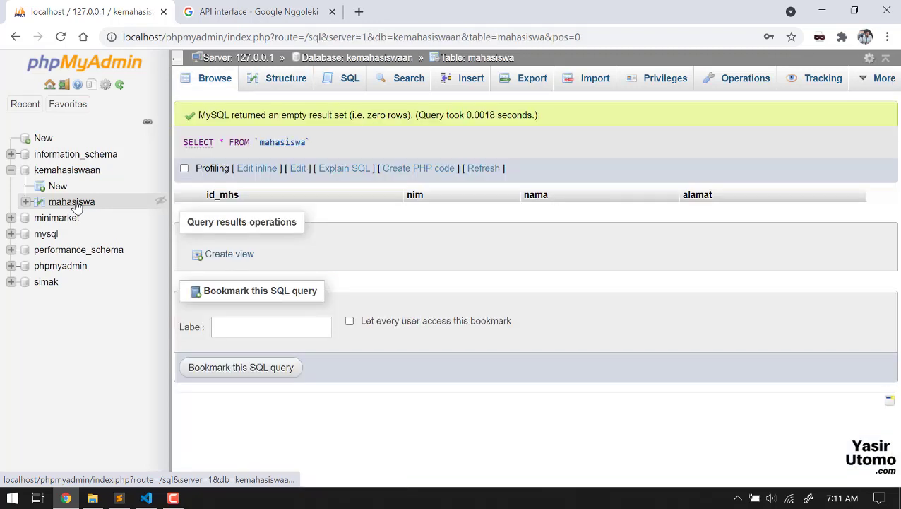
{"action": "left_click", "coordinate": [75, 208]}
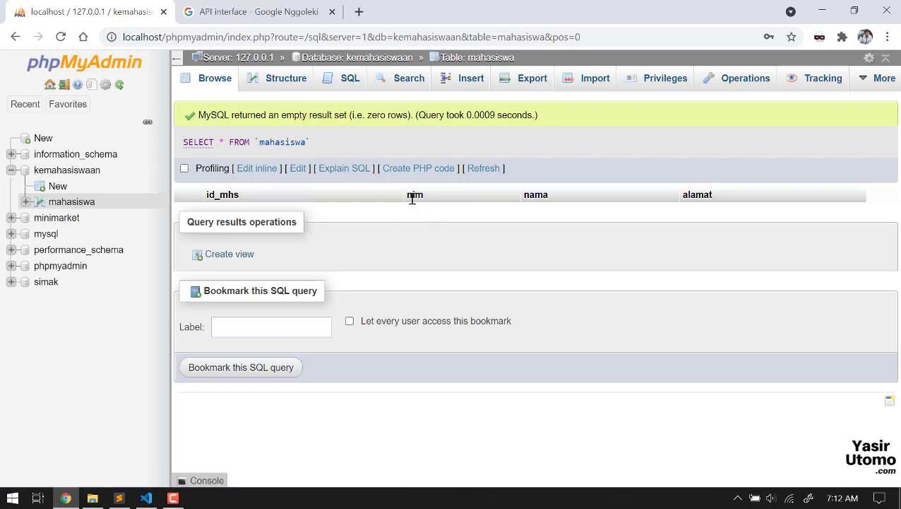
Step: Open the mahasiswa Insert form and enter the first student's nim, name and address
{"action": "left_click", "coordinate": [463, 88]}
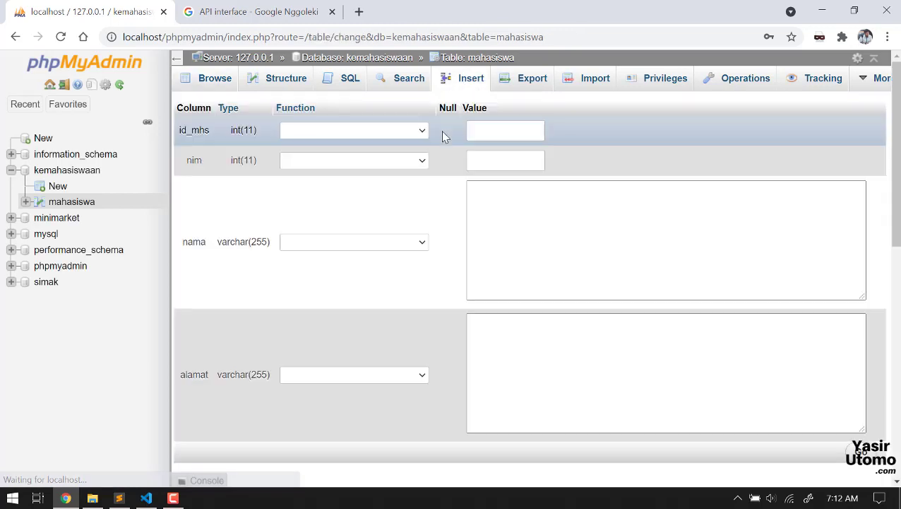
{"action": "left_click", "coordinate": [525, 166]}
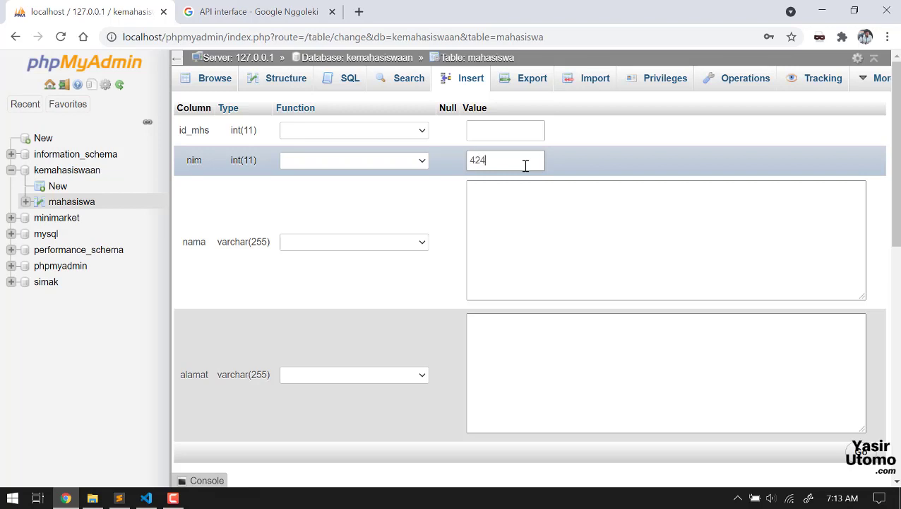
{"action": "type", "text": "42510001"}
{"action": "left_click", "coordinate": [531, 238]}
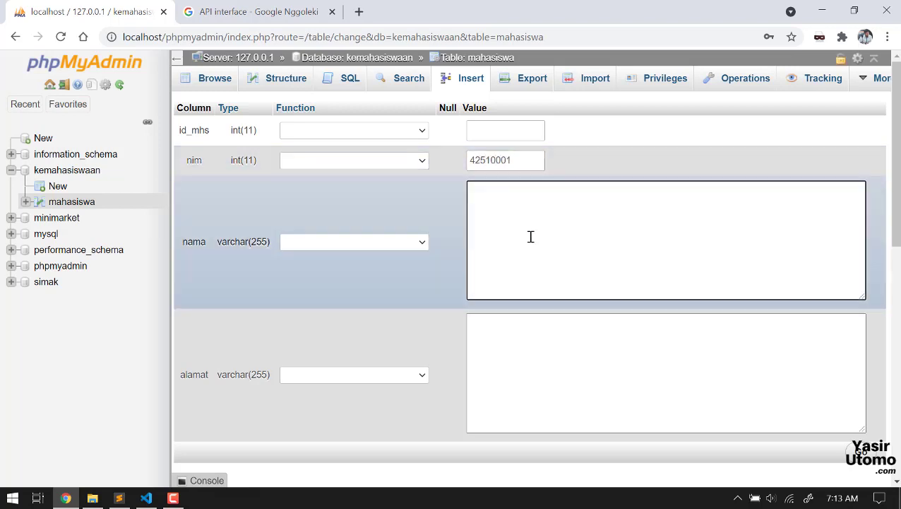
{"action": "type", "text": "Yasir"}
{"action": "key", "text": "Tab"}
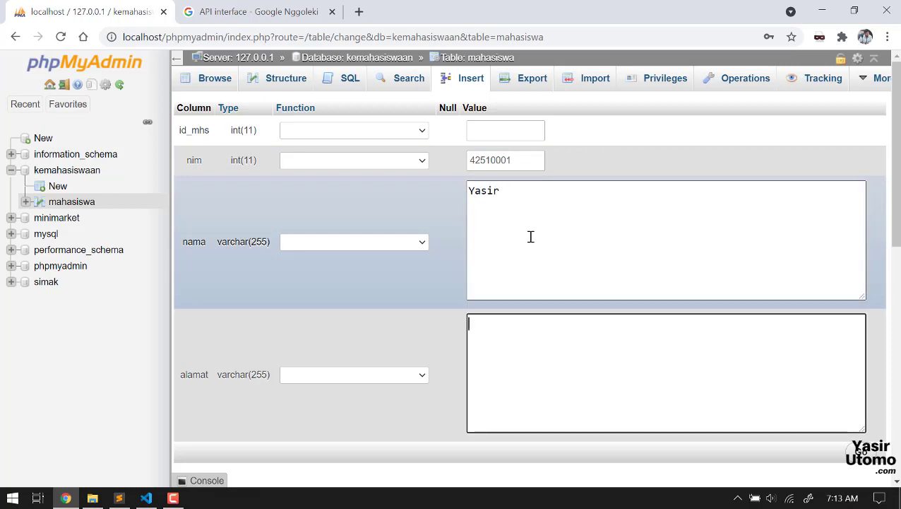
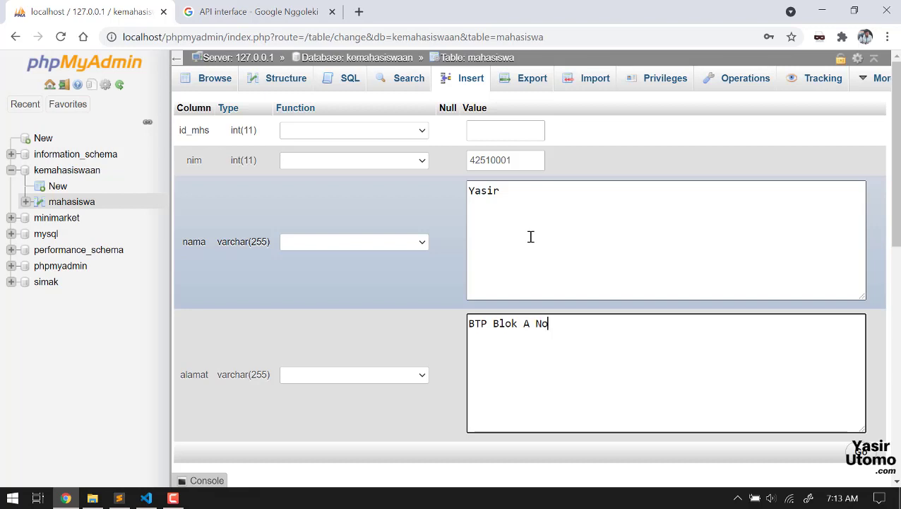
{"action": "scroll", "coordinate": [531, 237], "scroll_direction": "down", "scroll_amount": 3}
Step: Enter the second student's name and address, then submit both rows with Go
{"action": "left_click", "coordinate": [509, 354]}
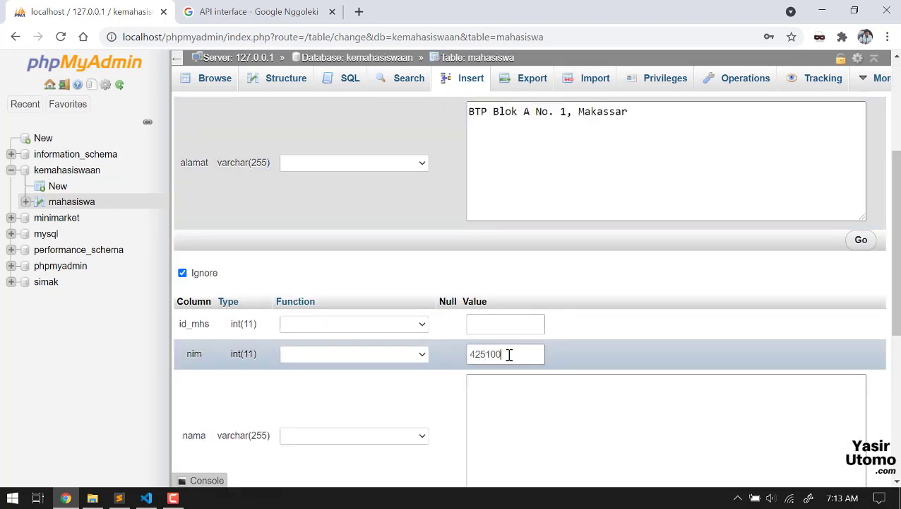
{"action": "scroll", "coordinate": [536, 342], "scroll_direction": "down", "scroll_amount": 2}
{"action": "left_click", "coordinate": [543, 334]}
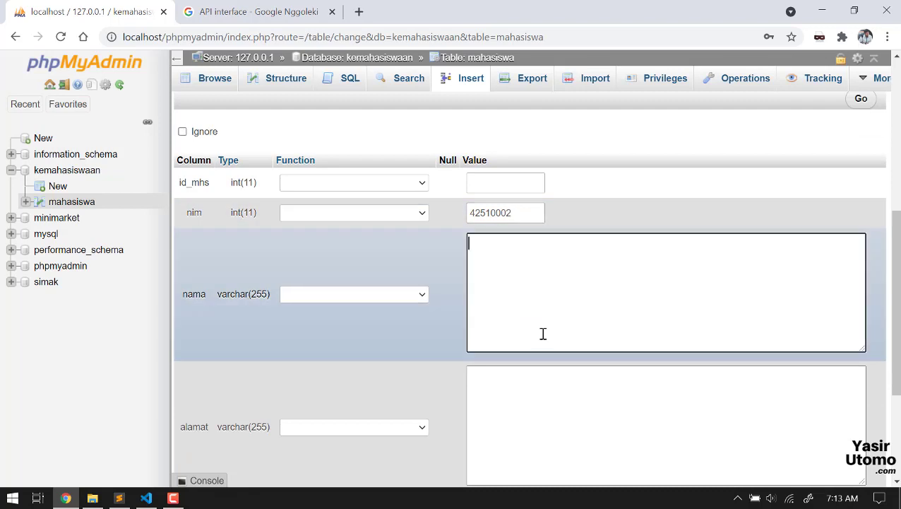
{"action": "type", "text": "Elok Musk"}
{"action": "key", "text": "Tab"}
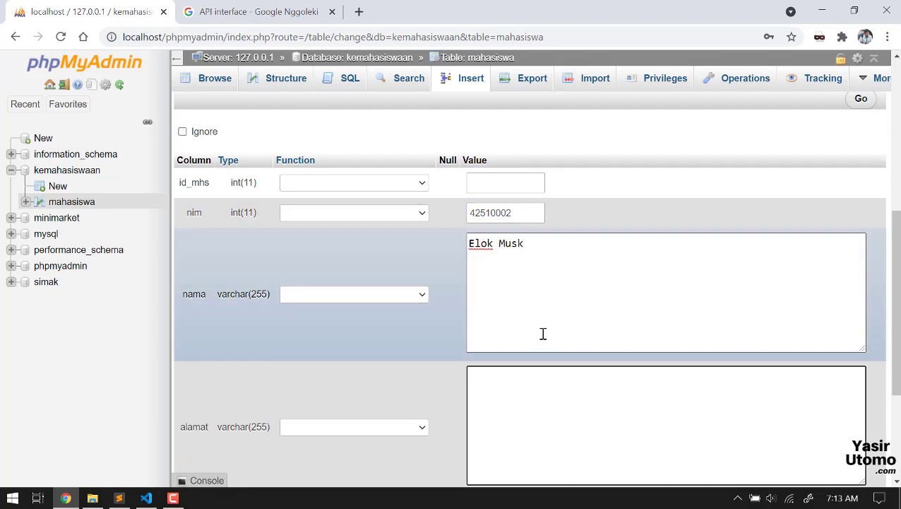
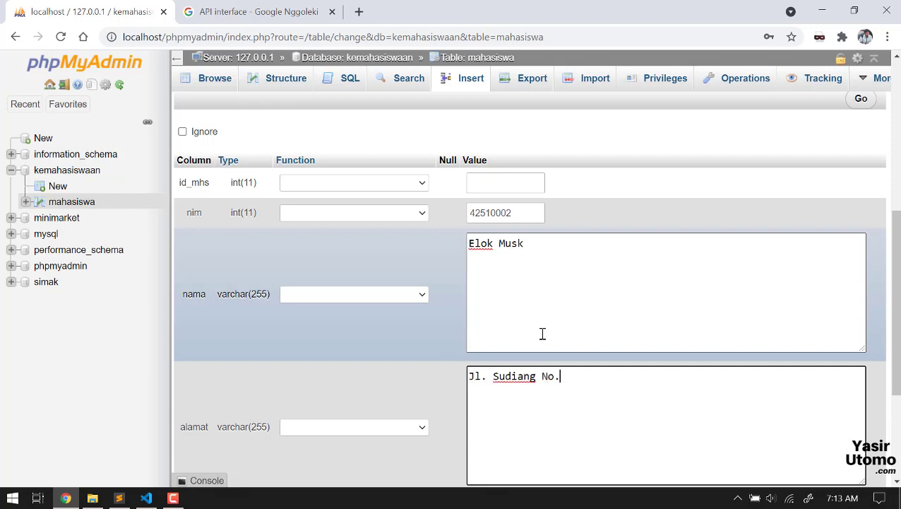
{"action": "scroll", "coordinate": [543, 333], "scroll_direction": "down", "scroll_amount": 3}
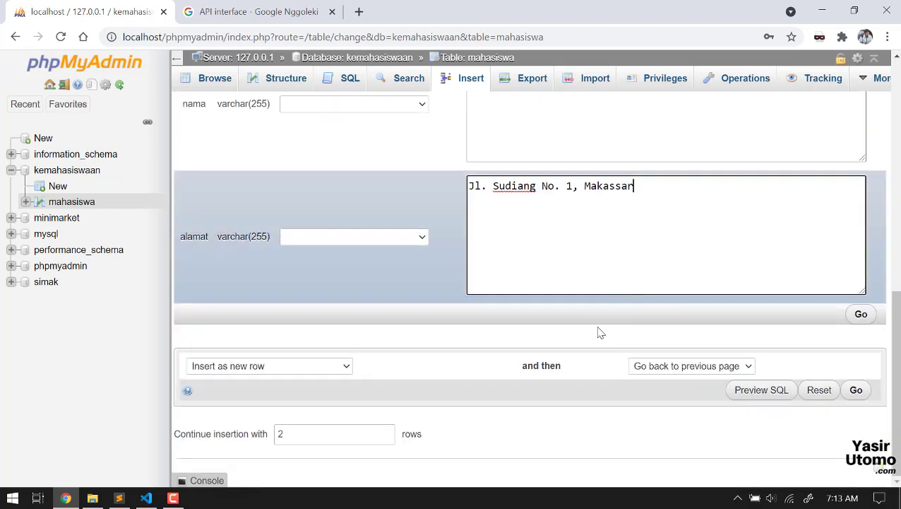
{"action": "left_click", "coordinate": [855, 388]}
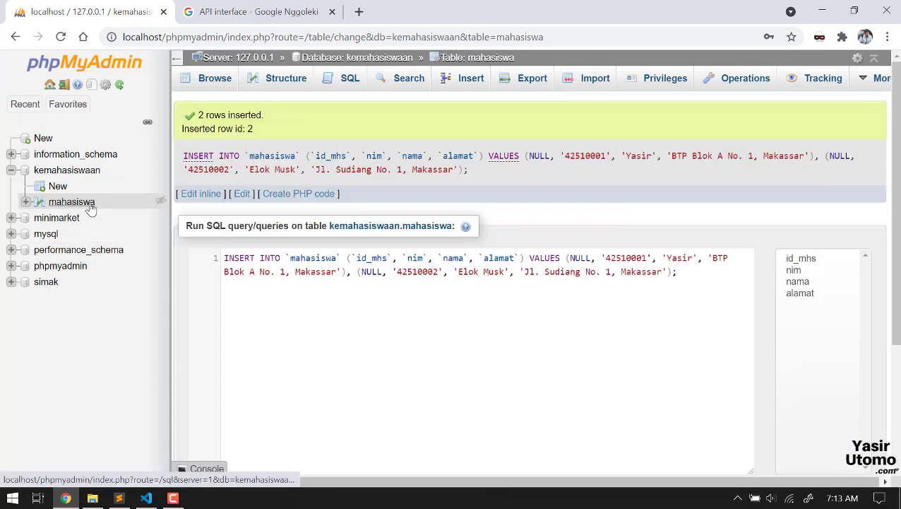
Step: Browse the mahasiswa table to see the saved student rows with id_mhs 1 and 2
{"action": "left_click", "coordinate": [90, 206]}
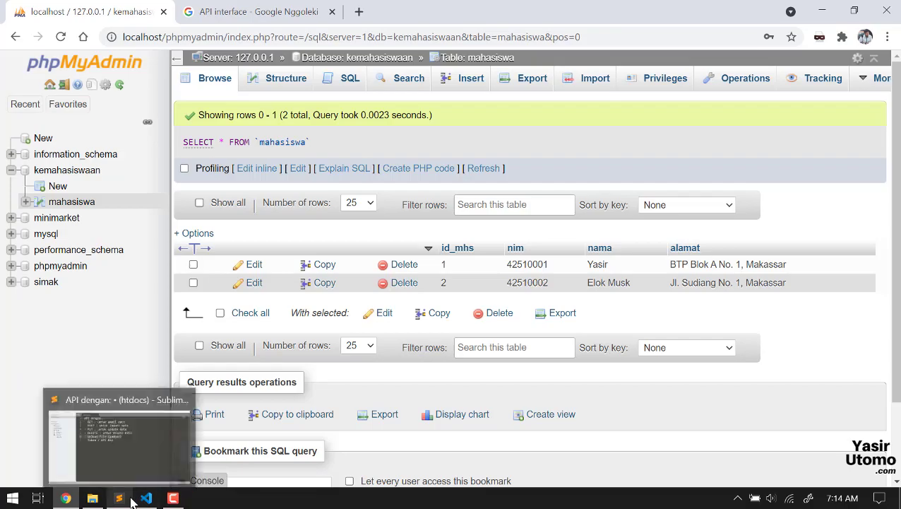
Step: Bring the Sublime Text API notes back to the front, with the cursor at line 6
{"action": "left_click", "coordinate": [120, 435]}
{"action": "key", "text": "alt+Tab"}
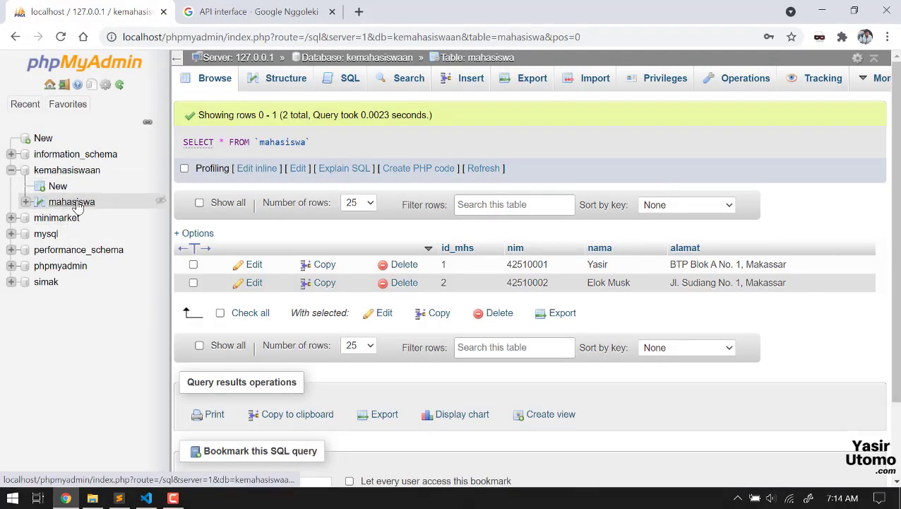
{"action": "key", "text": "alt+Tab"}
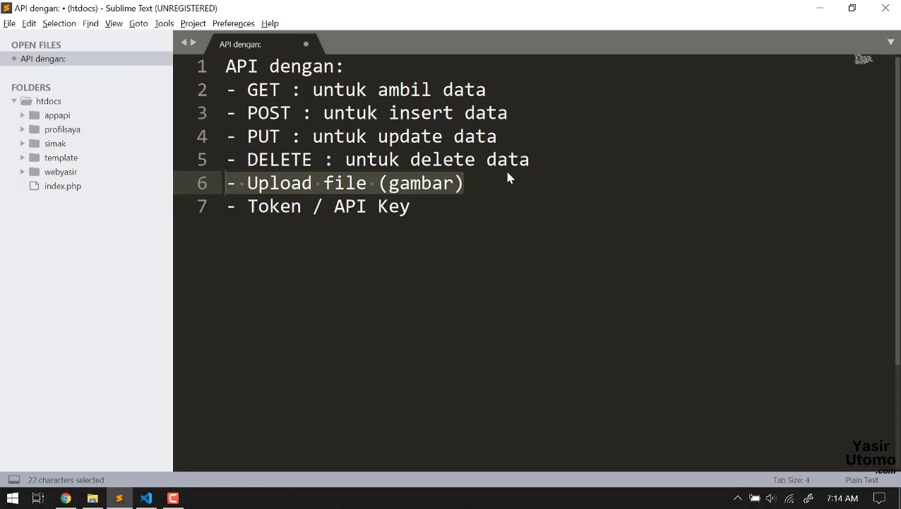
{"action": "left_click", "coordinate": [510, 186]}
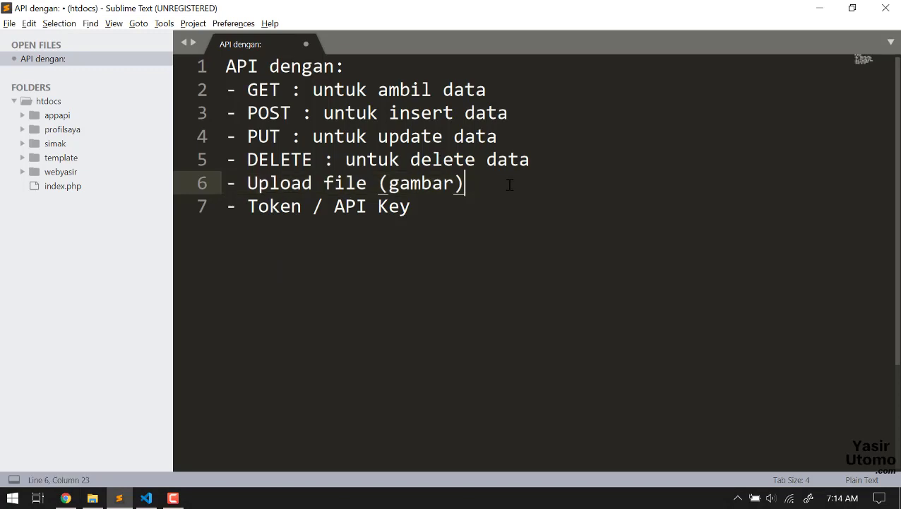